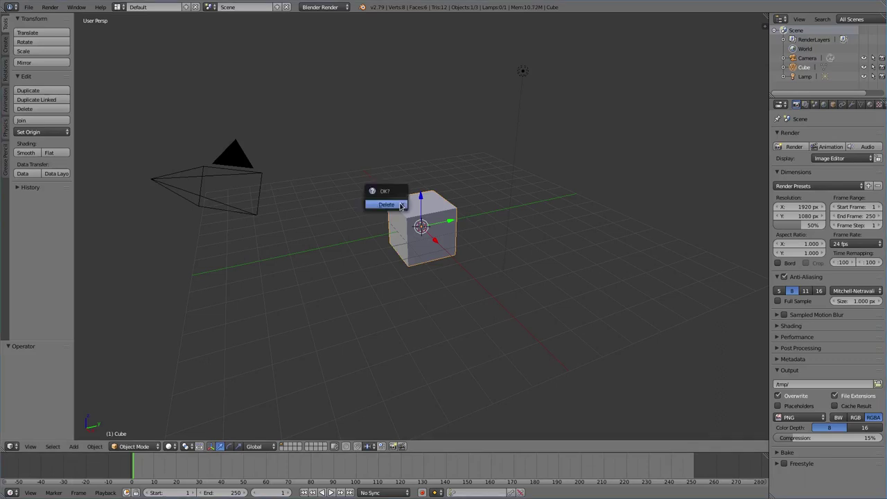
Replace the default cube with a plane rotated 90° around the X axis.
{"action": "key", "text": "Return"}
{"action": "key", "text": "r"}
{"action": "key", "text": "x"}
{"action": "key", "text": "9"}
{"action": "key", "text": "0"}
{"action": "key", "text": "Return"}
Switch to an orthographic top view in Edit Mode and select one edge of the plane.
{"action": "key", "text": "KP_5"}
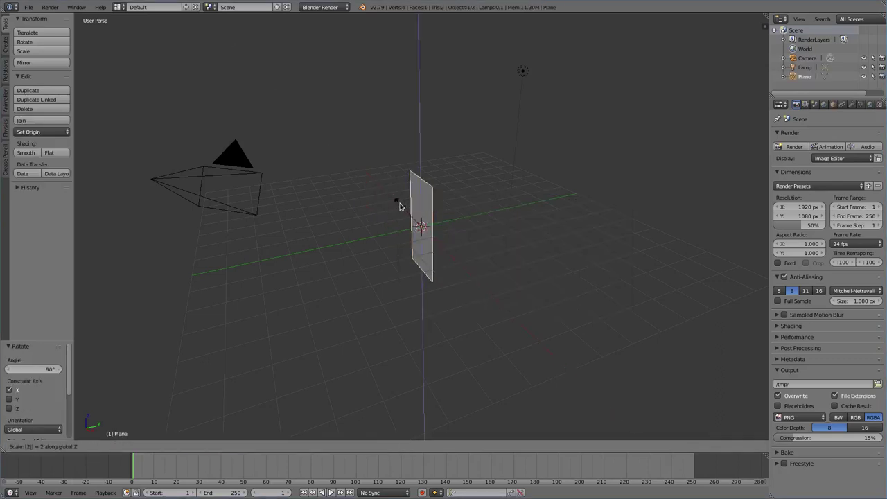
{"action": "key", "text": "KP_7"}
{"action": "key", "text": "Tab"}
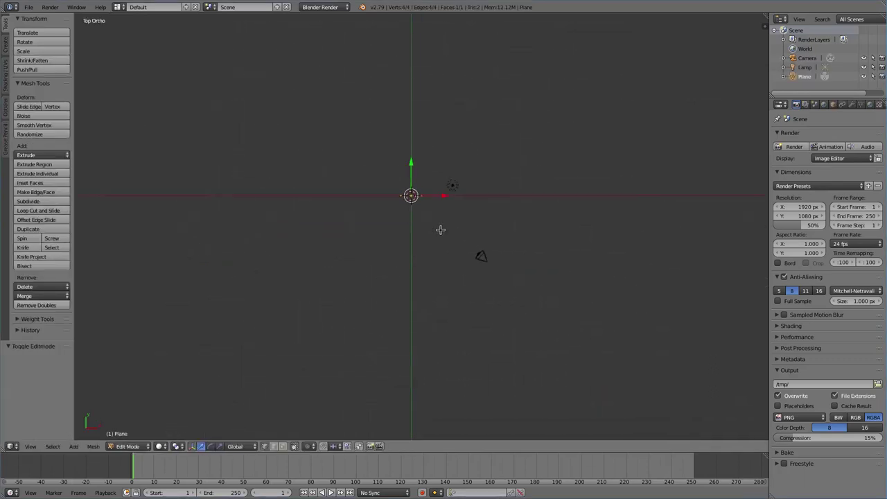
{"action": "middle_click_drag", "start_coordinate": [437, 155], "coordinate": [435, 125]}
{"action": "key", "text": "a"}
{"action": "key", "text": "b"}
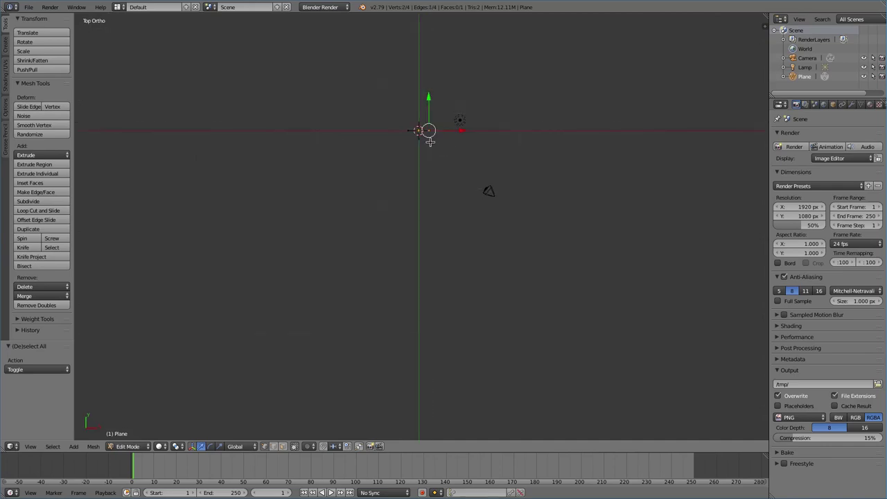
Extrude the first walls: 5 units up, then right, 4 units right, and 6 units up.
{"action": "key", "text": "Return"}
{"action": "key", "text": "e"}
{"action": "key", "text": "Return"}
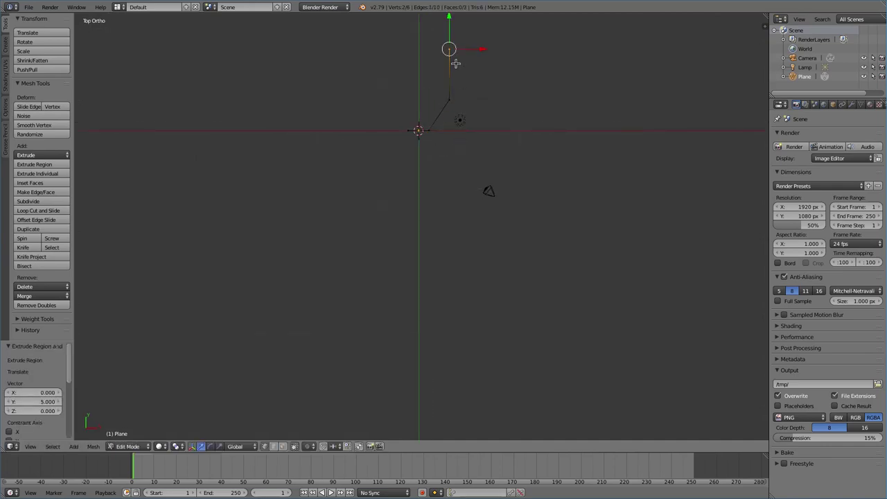
{"action": "key", "text": "e"}
{"action": "key", "text": "Return"}
{"action": "key", "text": "e"}
{"action": "key", "text": "Return"}
{"action": "key", "text": "ctrl+e"}
{"action": "left_click", "coordinate": [510, 145]}
{"action": "key", "text": "e"}
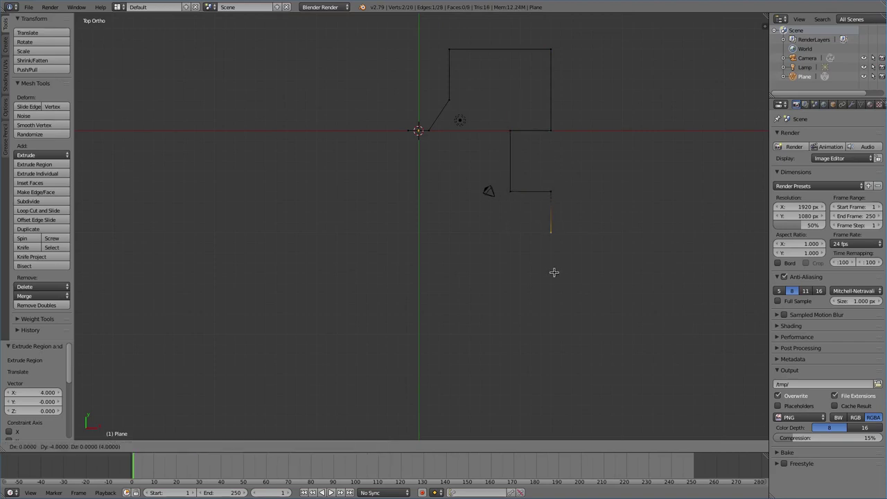
{"action": "key", "text": "Return"}
{"action": "key", "text": "e"}
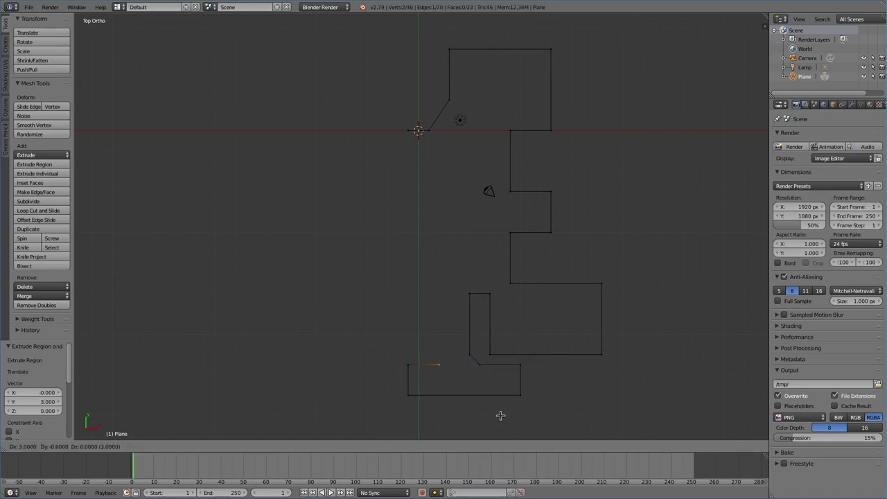
{"action": "left_click", "coordinate": [512, 346]}
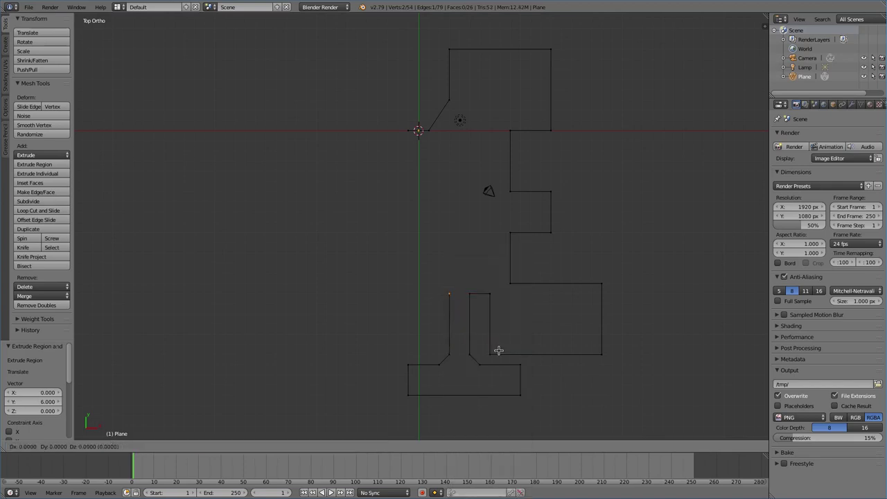
Continue extruding wall corners leftward along the bottom, then up and a 3-unit wall right.
{"action": "key", "text": "w"}
{"action": "key", "text": "Escape"}
{"action": "key", "text": "e"}
{"action": "left_click", "coordinate": [469, 396]}
{"action": "key", "text": "e"}
{"action": "left_click", "coordinate": [416, 383]}
{"action": "key", "text": "e"}
{"action": "left_click", "coordinate": [387, 384]}
{"action": "key", "text": "e"}
{"action": "left_click", "coordinate": [346, 382]}
{"action": "key", "text": "e"}
{"action": "left_click", "coordinate": [380, 357]}
{"action": "key", "text": "e"}
{"action": "left_click", "coordinate": [412, 330]}
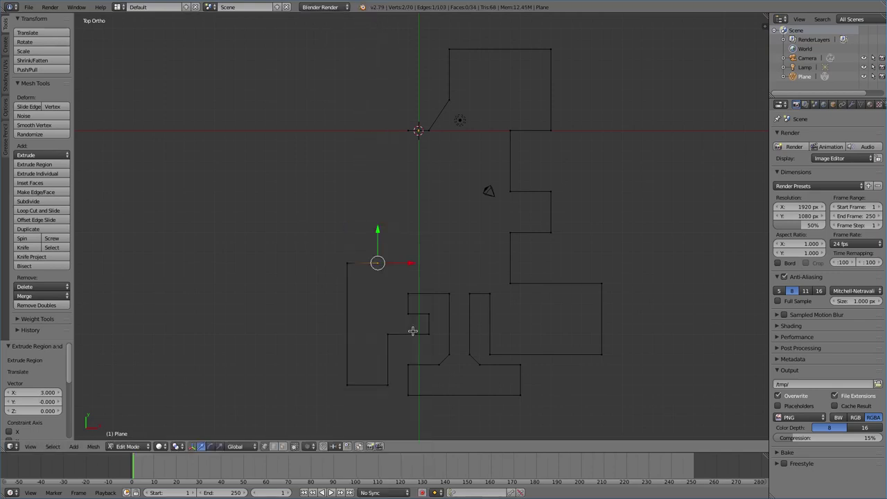
Extrude the remaining walls: 5 up, left, diagonal, 4 up, top, diagonal, down, closing near the start.
{"action": "left_click", "coordinate": [408, 279]}
{"action": "key", "text": "e"}
{"action": "left_click", "coordinate": [337, 279]}
{"action": "key", "text": "e"}
{"action": "left_click", "coordinate": [322, 148]}
{"action": "key", "text": "e"}
{"action": "left_click", "coordinate": [339, 102]}
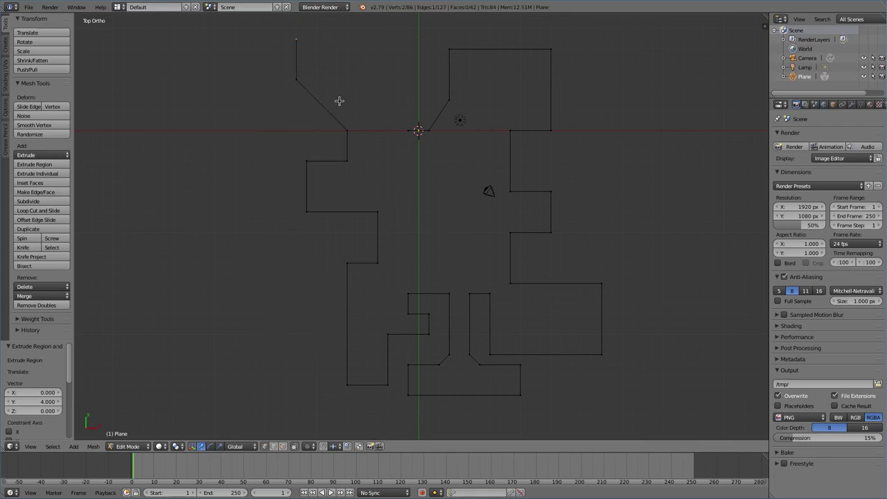
{"action": "left_click", "coordinate": [440, 72]}
{"action": "key", "text": "e"}
{"action": "left_click", "coordinate": [472, 103]}
{"action": "key", "text": "e"}
{"action": "left_click", "coordinate": [470, 141]}
{"action": "key", "text": "e"}
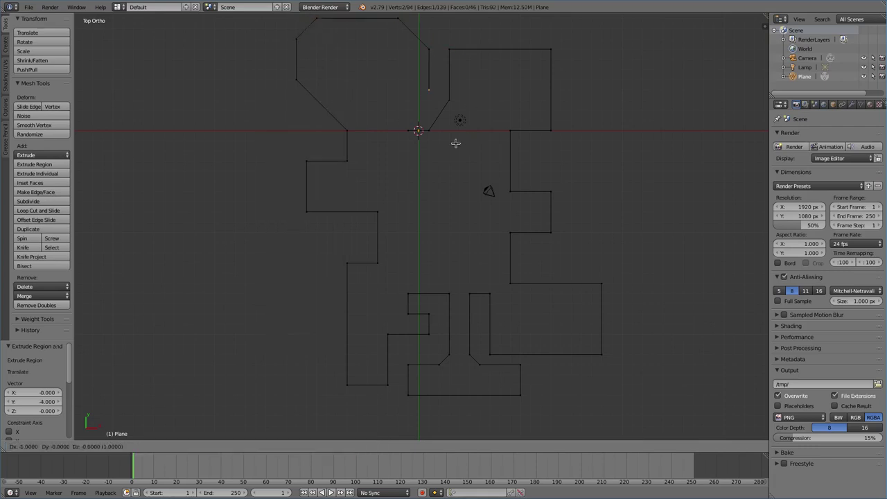
{"action": "left_click", "coordinate": [444, 183]}
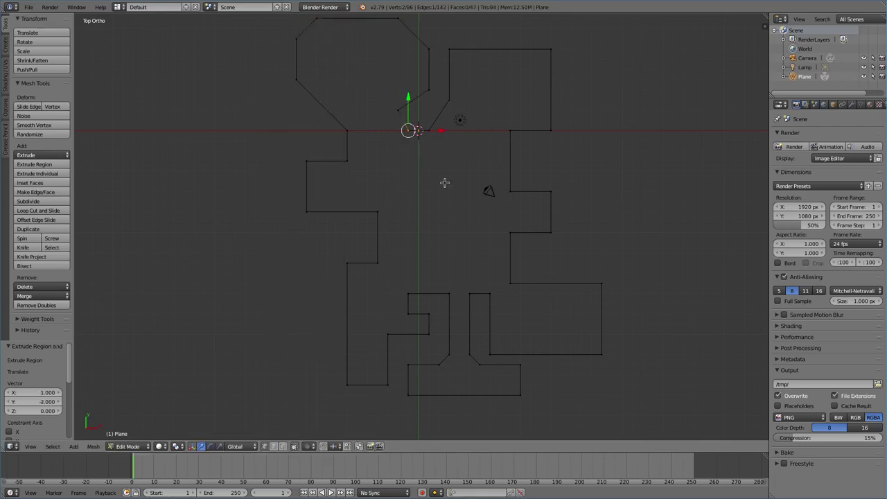
Select the whole wall outline and merge its duplicate overlapping vertices.
{"action": "key", "text": "a"}
{"action": "middle_click_drag", "start_coordinate": [419, 182], "coordinate": [411, 147]}
{"action": "key", "text": "w"}
{"action": "left_click", "coordinate": [418, 159]}
Leave Edit Mode and split off a UV/Image Editor area left of the 3D view.
{"action": "key", "text": "Tab"}
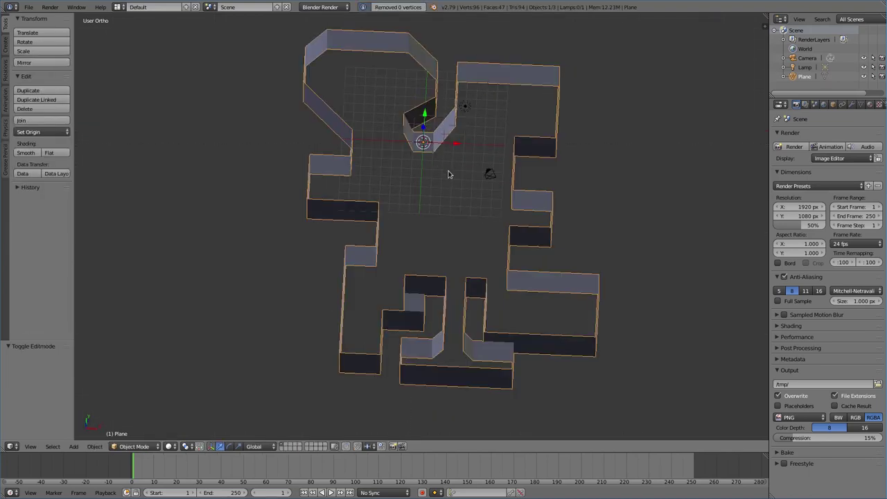
{"action": "left_click_drag", "start_coordinate": [3, 449], "coordinate": [175, 449]}
{"action": "left_click", "coordinate": [10, 446]}
{"action": "left_click", "coordinate": [41, 376]}
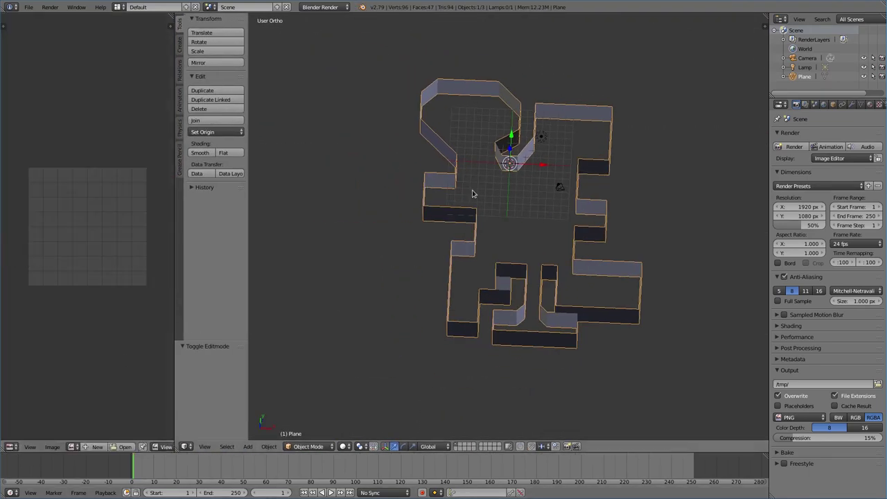
Select all wall faces and unwrap them with Follow Active Quads.
{"action": "key", "text": "Tab"}
{"action": "key", "text": "a"}
{"action": "key", "text": "u"}
{"action": "left_click", "coordinate": [471, 182]}
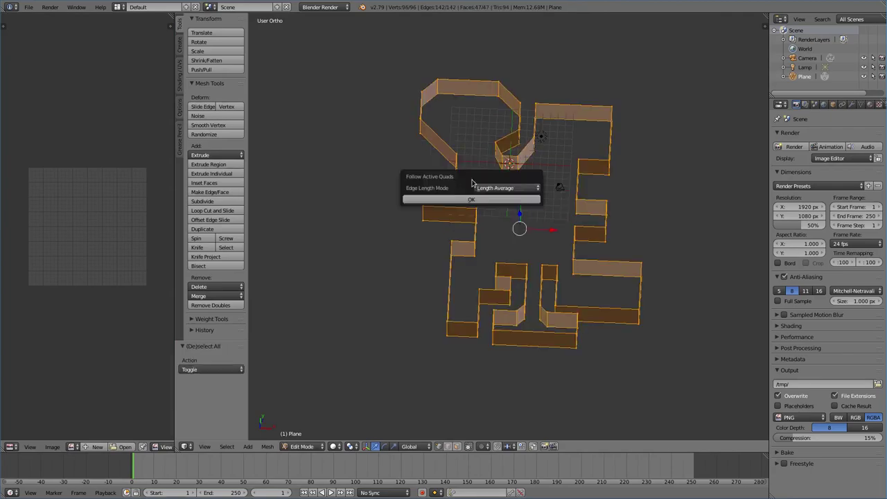
{"action": "left_click", "coordinate": [471, 199]}
Open the sw19_1.png wall texture from the patches folder in the image editor.
{"action": "left_click", "coordinate": [167, 446]}
{"action": "left_click", "coordinate": [26, 185]}
{"action": "left_click", "coordinate": [157, 19]}
{"action": "scroll", "coordinate": [462, 177], "scroll_direction": "down", "scroll_amount": 10}
{"action": "double_click", "coordinate": [569, 196]}
{"action": "middle_click_drag", "start_coordinate": [499, 231], "coordinate": [432, 228]}
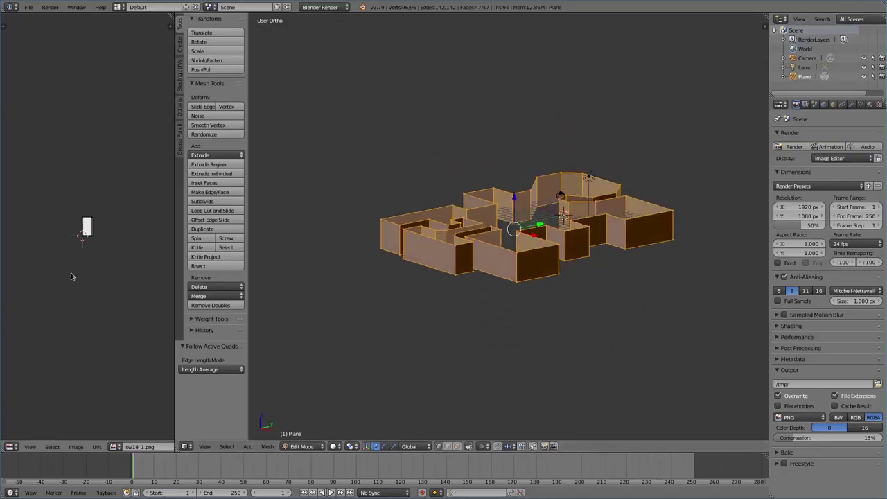
Switch to Textured shading and give the walls a new material with an sw19_1.png image texture mapped through UVMap.
{"action": "key", "text": "alt+z"}
{"action": "left_click", "coordinate": [870, 104]}
{"action": "left_click", "coordinate": [814, 177]}
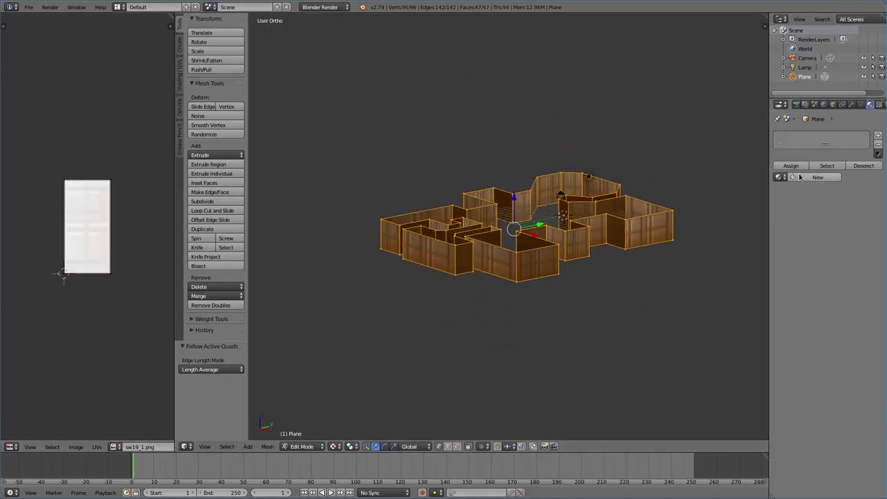
{"action": "left_click", "coordinate": [879, 106]}
{"action": "left_click", "coordinate": [821, 148]}
{"action": "left_click", "coordinate": [781, 344]}
{"action": "left_click", "coordinate": [755, 366]}
{"action": "scroll", "coordinate": [828, 383], "scroll_direction": "down", "scroll_amount": 5}
{"action": "left_click", "coordinate": [829, 383]}
{"action": "left_click", "coordinate": [800, 405]}
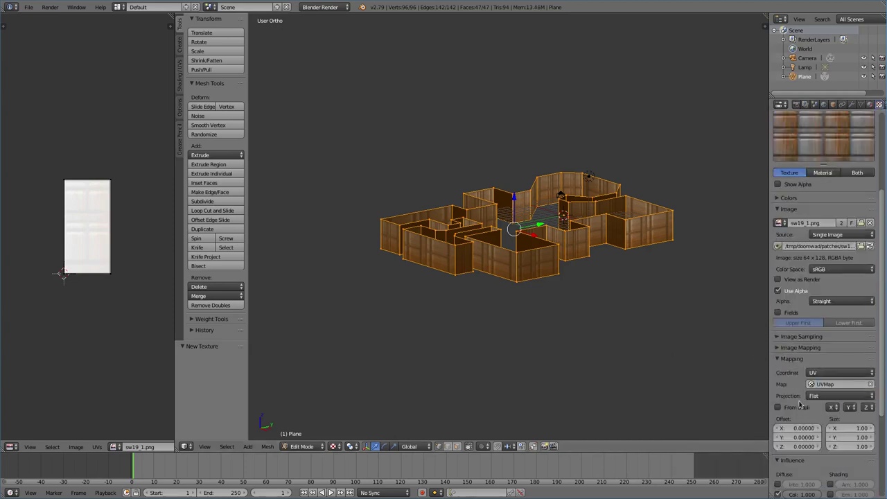
Reselect the whole mesh and re-unwrap it with Follow Active Quads.
{"action": "key", "text": "a"}
{"action": "key", "text": "a"}
{"action": "key", "text": "u"}
{"action": "left_click", "coordinate": [483, 239]}
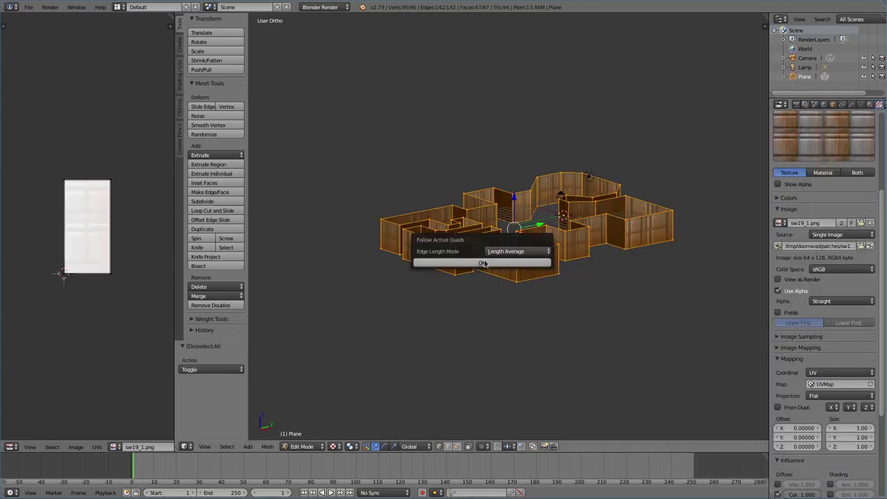
{"action": "left_click", "coordinate": [484, 262]}
{"action": "key", "text": "u"}
{"action": "key", "text": "Escape"}
{"action": "key", "text": "a"}
{"action": "key", "text": "a"}
{"action": "key", "text": "u"}
{"action": "left_click", "coordinate": [562, 207]}
{"action": "left_click", "coordinate": [562, 233]}
{"action": "scroll", "coordinate": [86, 263], "scroll_direction": "down", "scroll_amount": 3}
{"action": "scroll", "coordinate": [554, 250], "scroll_direction": "up", "scroll_amount": 6}
Box-select the bottom wall vertices from the right side view and fill them with a floor face.
{"action": "key", "text": "KP_0"}
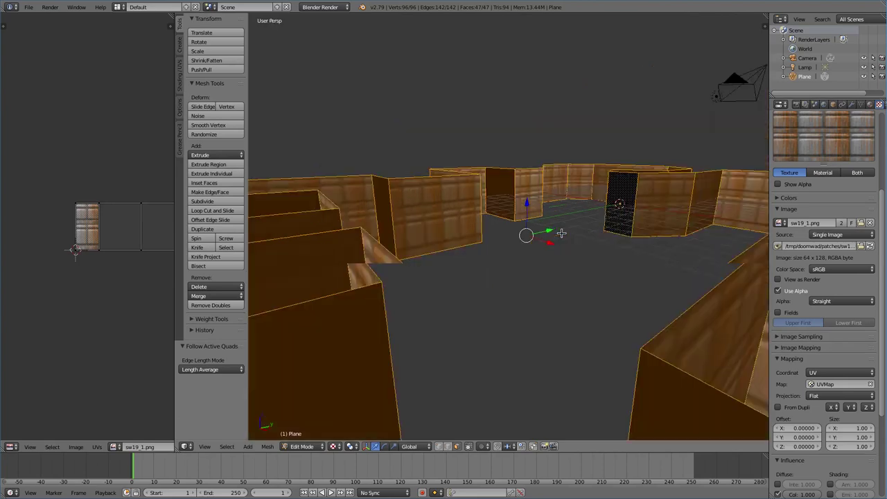
{"action": "scroll", "coordinate": [528, 242], "scroll_direction": "down", "scroll_amount": 2}
{"action": "key", "text": "KP_3"}
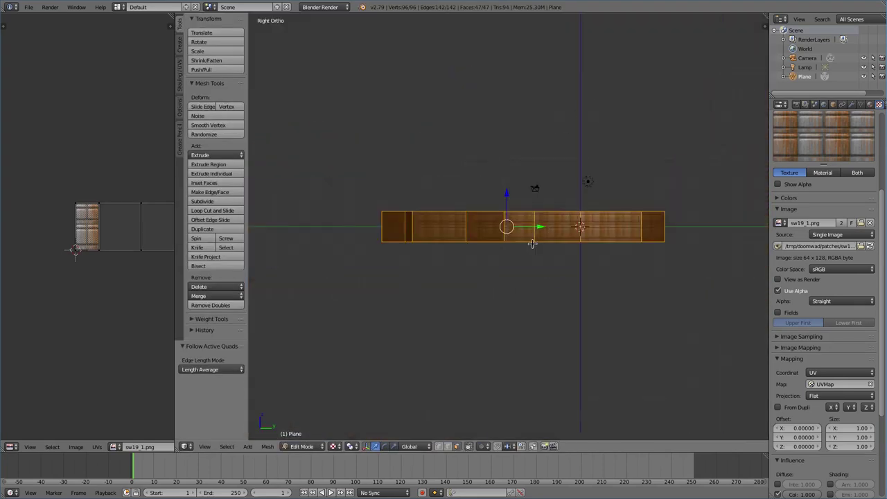
{"action": "key", "text": "a"}
{"action": "key", "text": "ctrl+Tab"}
{"action": "key", "text": "a"}
{"action": "left_click_drag", "start_coordinate": [376, 242], "coordinate": [702, 264]}
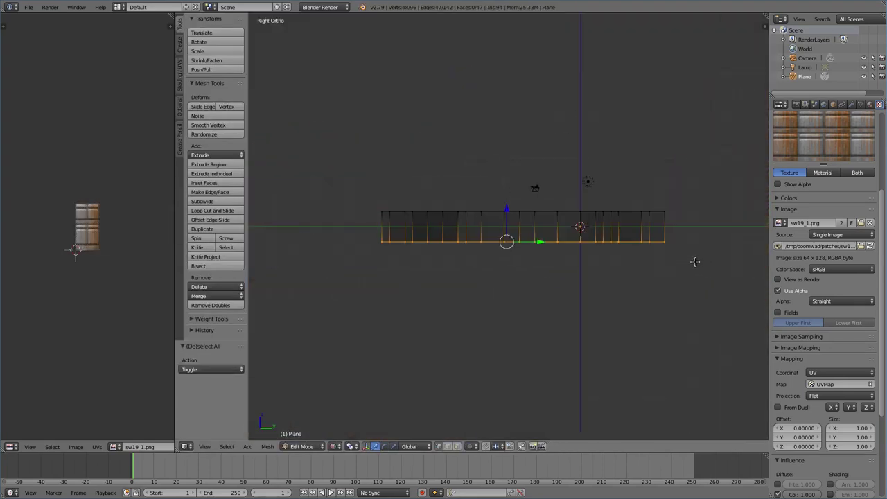
{"action": "middle_click_drag", "start_coordinate": [695, 262], "coordinate": [663, 317]}
{"action": "key", "text": "f"}
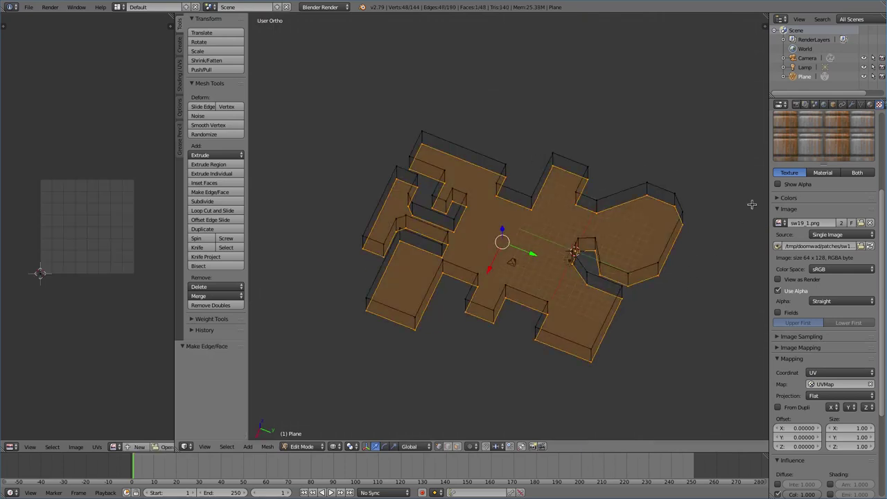
{"action": "left_click", "coordinate": [869, 104]}
Add a second material slot with a new floor material using a flat1_2.png image texture.
{"action": "left_click", "coordinate": [878, 135]}
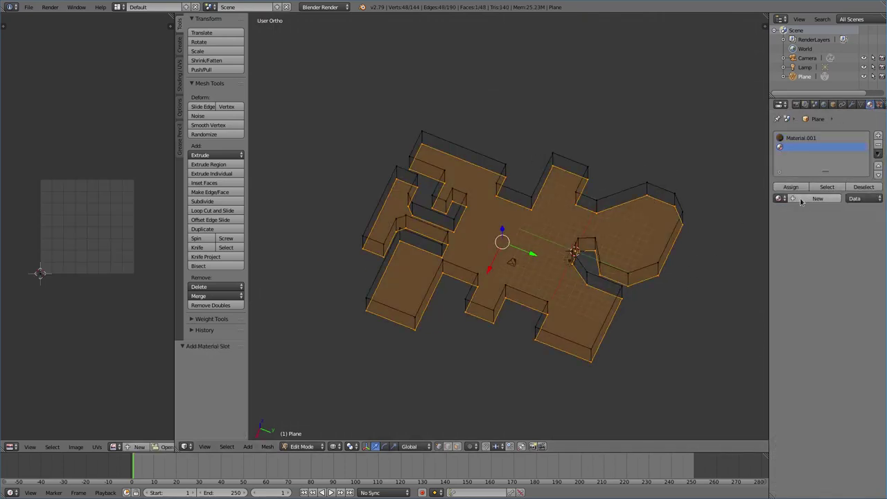
{"action": "left_click", "coordinate": [802, 199]}
{"action": "left_click", "coordinate": [879, 104]}
{"action": "left_click", "coordinate": [823, 193]}
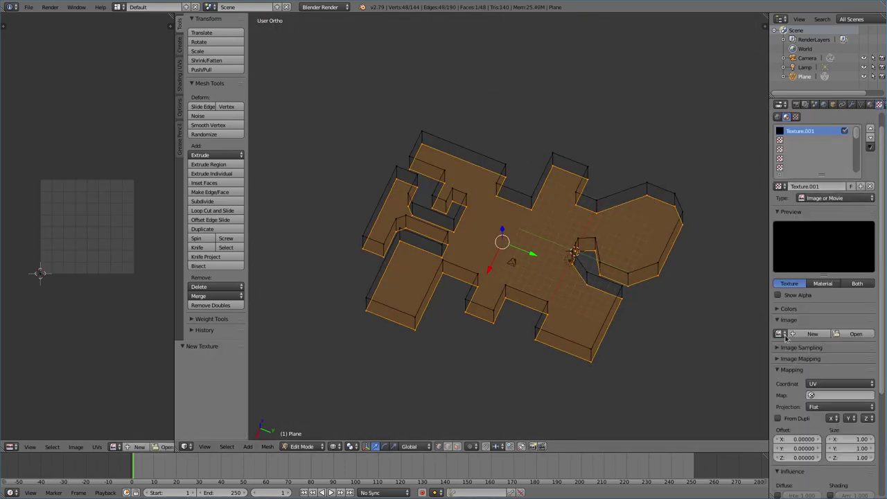
{"action": "left_click", "coordinate": [853, 334]}
{"action": "left_click", "coordinate": [157, 20]}
{"action": "scroll", "coordinate": [498, 173], "scroll_direction": "down", "scroll_amount": 2}
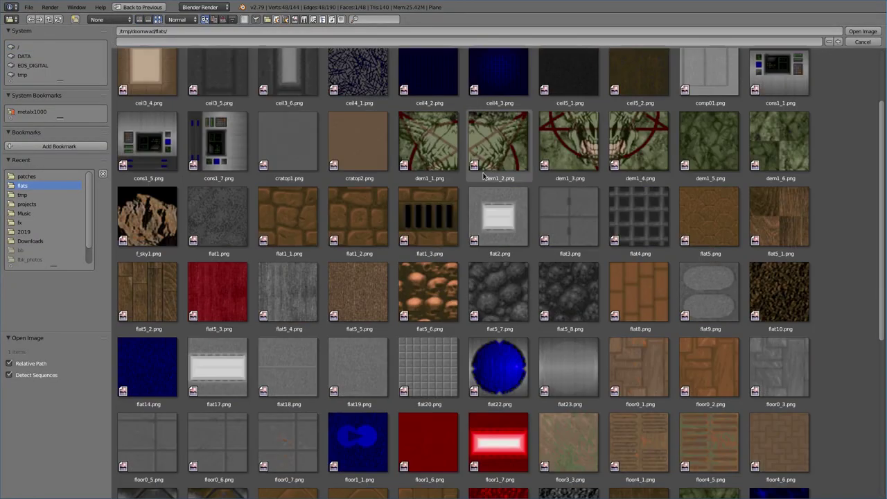
{"action": "left_click", "coordinate": [359, 218]}
{"action": "left_click", "coordinate": [862, 31]}
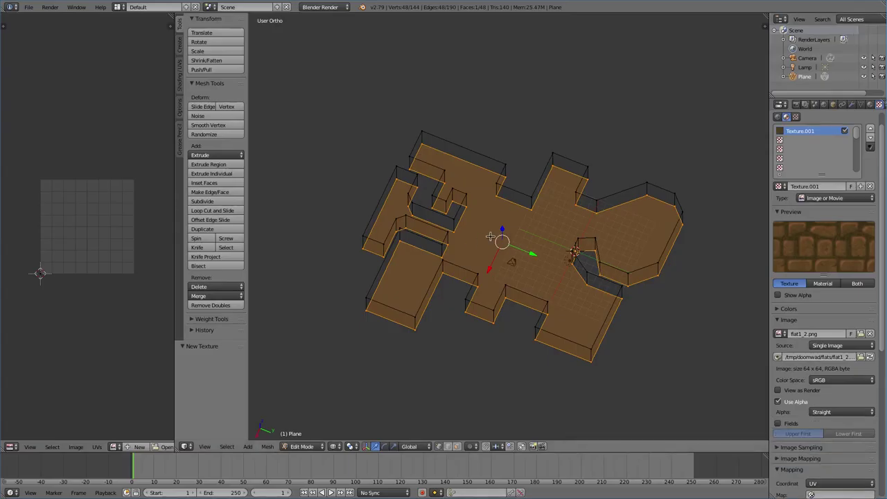
Cube-project the floor UVs and scale them by 2.
{"action": "key", "text": "u"}
{"action": "left_click", "coordinate": [458, 253]}
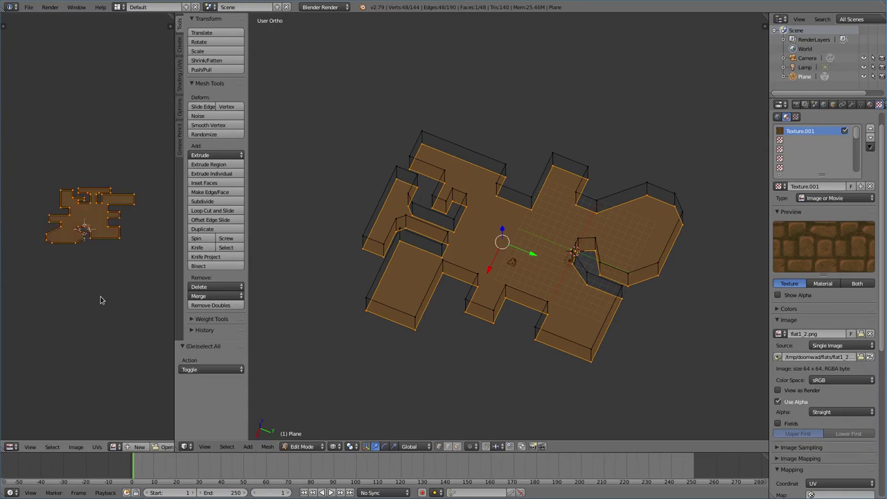
{"action": "key", "text": "a"}
{"action": "key", "text": "s"}
{"action": "key", "text": "2"}
{"action": "key", "text": "Return"}
Preview the camera view rendered, switching the image editor between sw19_1.png and flat1_2.png.
{"action": "key", "text": "KP_0"}
{"action": "left_click", "coordinate": [114, 446]}
{"action": "left_click", "coordinate": [89, 417]}
{"action": "left_click", "coordinate": [118, 447]}
{"action": "left_click", "coordinate": [138, 388]}
{"action": "key", "text": "shift+z"}
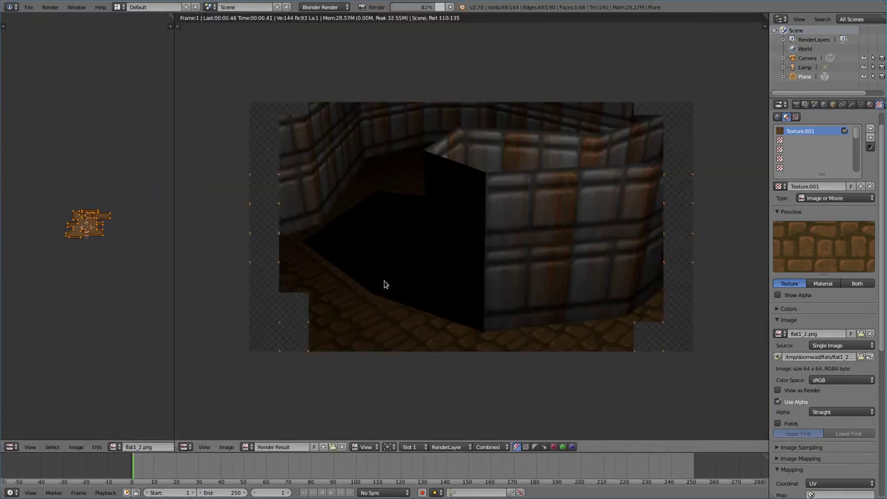
{"action": "key", "text": "shift+z"}
Box-select the top wall vertices from the side and duplicate them in place as a ceiling outline.
{"action": "key", "text": "KP_3"}
{"action": "key", "text": "a"}
{"action": "key", "text": "b"}
{"action": "left_click_drag", "start_coordinate": [382, 201], "coordinate": [685, 218]}
{"action": "key", "text": "g"}
{"action": "left_click", "coordinate": [671, 218]}
{"action": "mouse_move", "coordinate": [671, 218]}
{"action": "middle_mouse_down"}
{"action": "mouse_move", "coordinate": [663, 257]}
{"action": "mouse_move", "coordinate": [607, 311]}
{"action": "middle_mouse_up"}
Fill the duplicated outline with a face and add a third material slot with a new material.
{"action": "key", "text": "f"}
{"action": "left_click", "coordinate": [870, 104]}
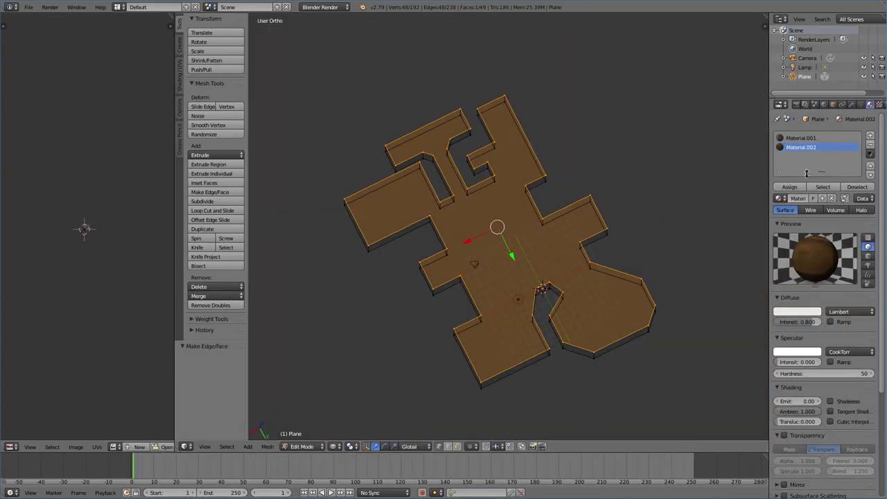
{"action": "left_click", "coordinate": [870, 136]}
{"action": "left_click", "coordinate": [797, 199]}
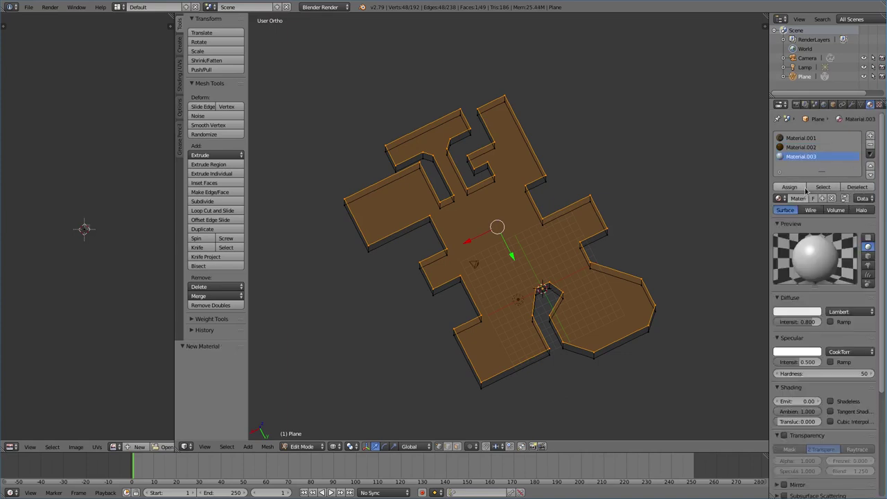
Give the new material an image texture loaded from flat5_7.png, then grab the camera.
{"action": "left_click", "coordinate": [880, 104]}
{"action": "left_click", "coordinate": [807, 186]}
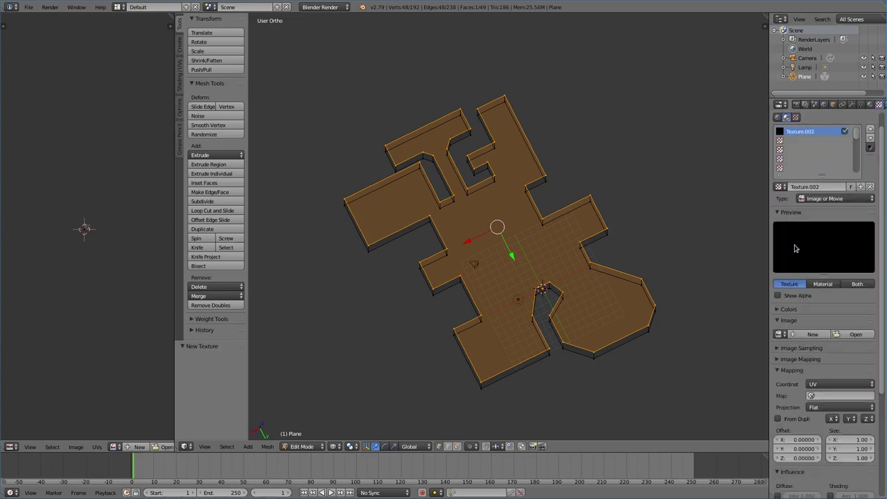
{"action": "left_click", "coordinate": [845, 335]}
{"action": "left_click", "coordinate": [158, 19]}
{"action": "left_click", "coordinate": [494, 396]}
{"action": "double_click", "coordinate": [493, 395]}
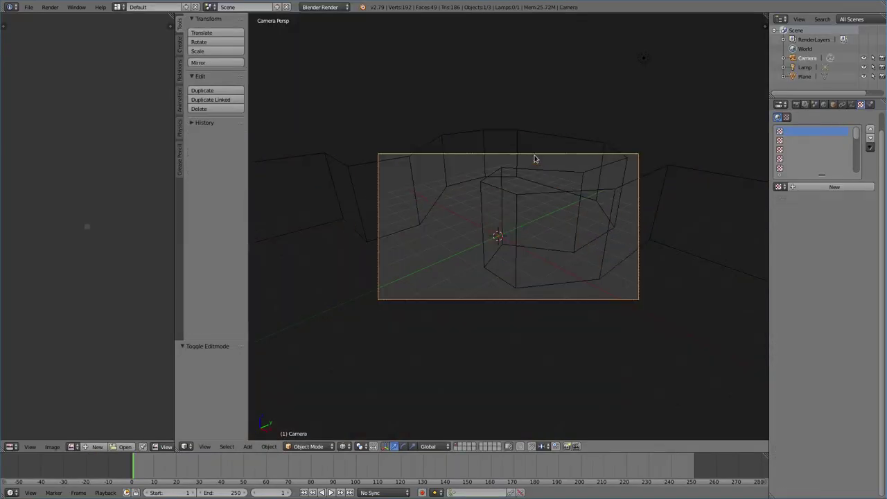
{"action": "key", "text": "g"}
{"action": "left_click", "coordinate": [518, 281]}
Lower the camera to wall height and fly it into the level in textured view.
{"action": "key", "text": "z"}
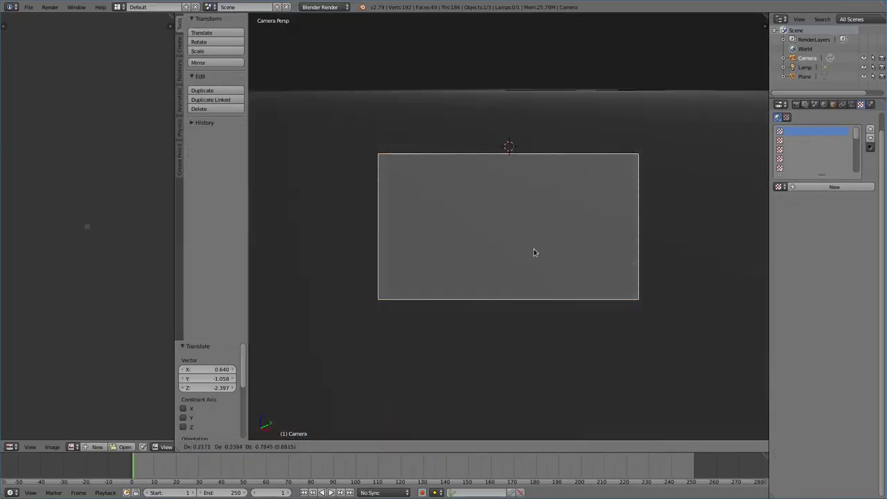
{"action": "key", "text": "alt+z"}
{"action": "key", "text": "space"}
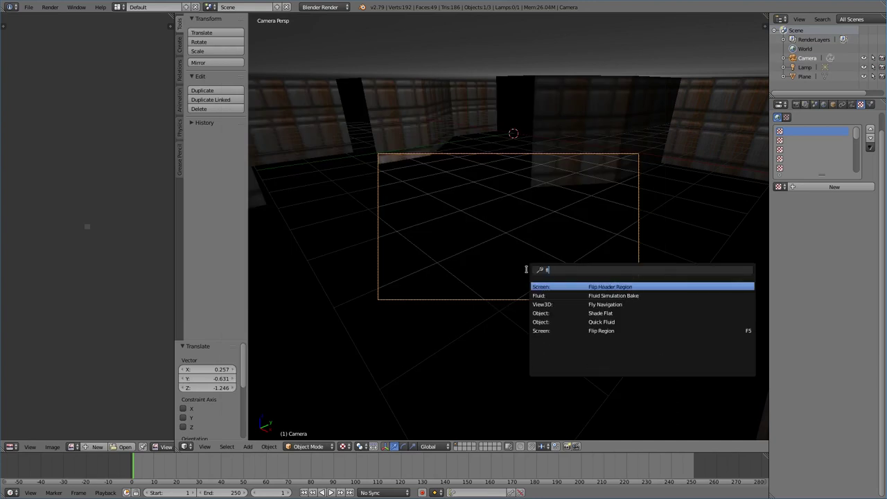
{"action": "key", "text": "Escape"}
{"action": "key", "text": "g"}
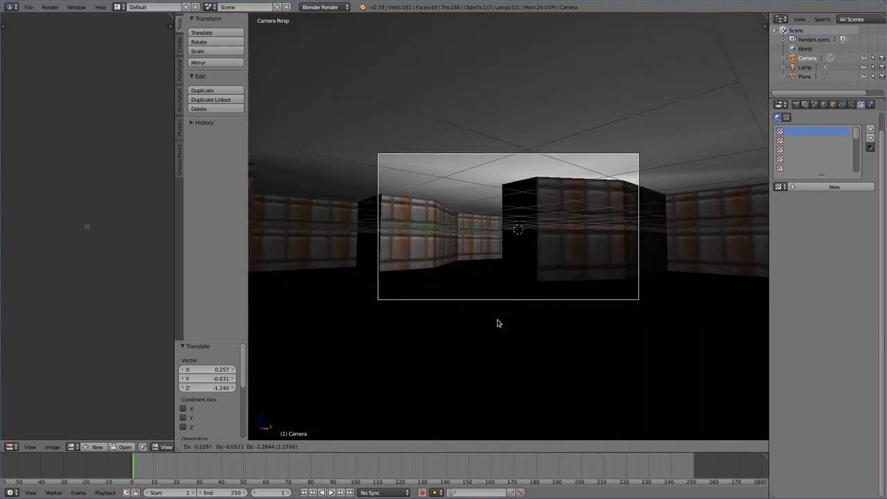
{"action": "left_click", "coordinate": [483, 358]}
{"action": "key", "text": "space"}
{"action": "type", "text": "fly"}
{"action": "key", "text": "Return"}
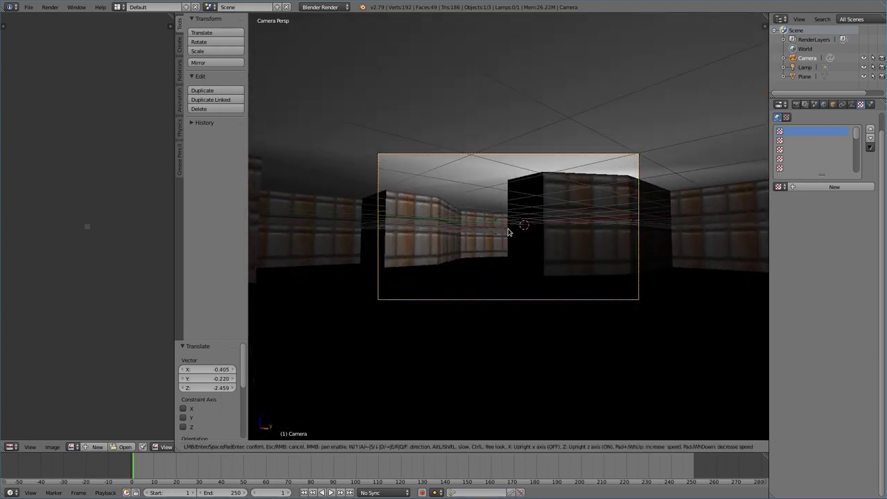
{"action": "left_click", "coordinate": [507, 226]}
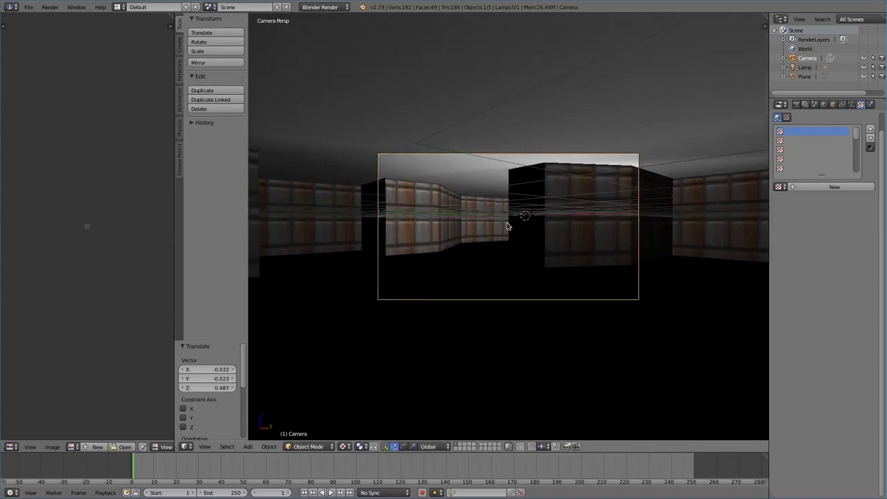
Scale the level plane's UVs by 2 and assign flat5_7.png to them.
{"action": "right_click", "coordinate": [480, 131]}
{"action": "key", "text": "Tab"}
{"action": "key", "text": "u"}
{"action": "key", "text": "a"}
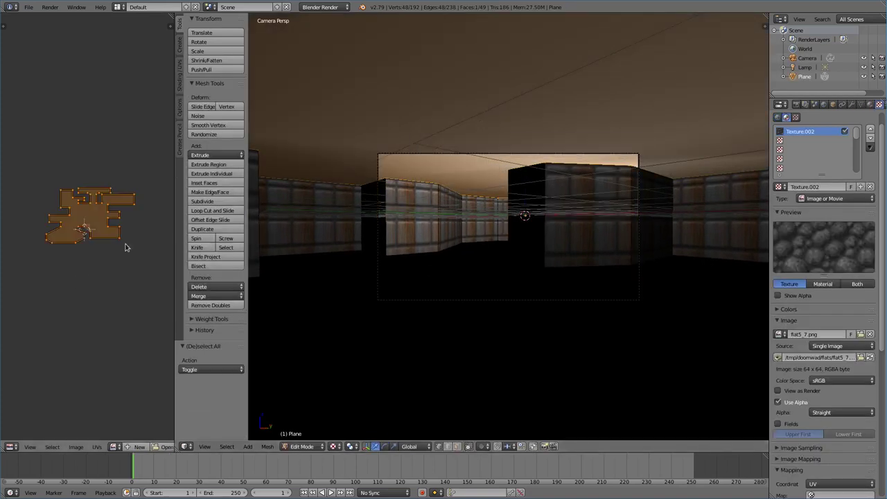
{"action": "key", "text": "s"}
{"action": "key", "text": "2"}
{"action": "key", "text": "Return"}
{"action": "left_click", "coordinate": [114, 446]}
{"action": "left_click", "coordinate": [142, 367]}
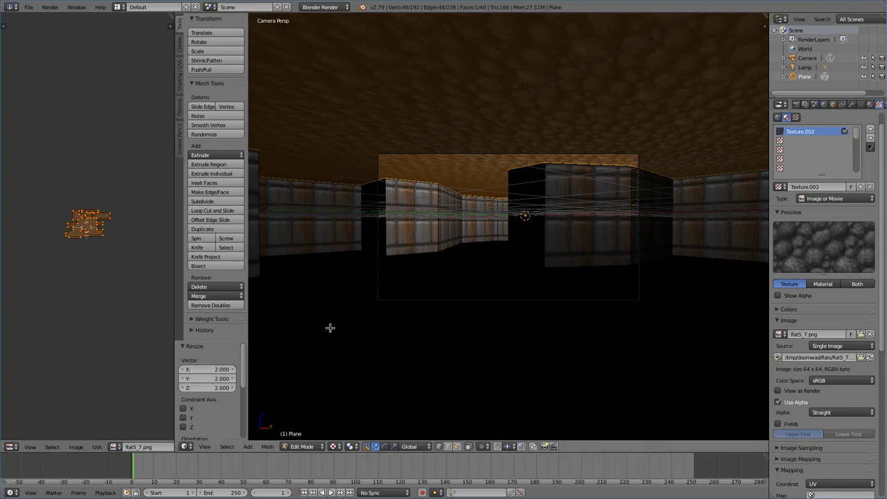
{"action": "key", "text": "KP_7"}
{"action": "key", "text": "Tab"}
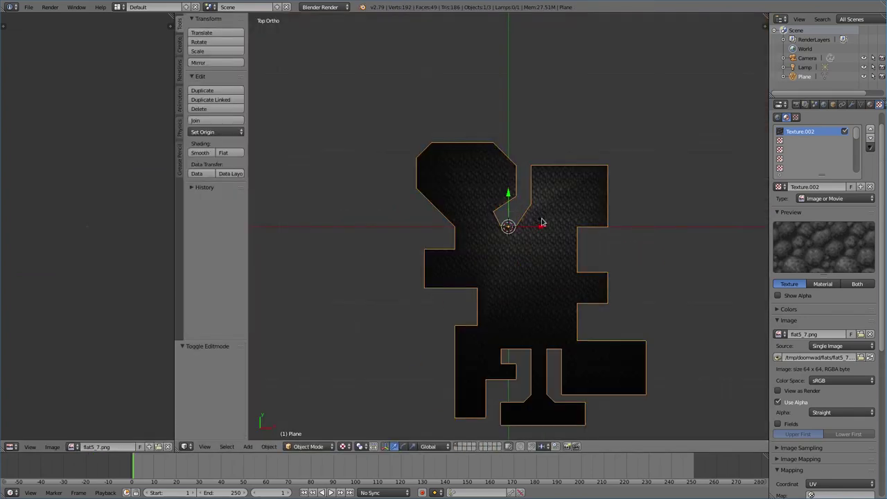
Move the lamp into the level footprint and raise it vertically in front view.
{"action": "right_click", "coordinate": [541, 220]}
{"action": "key", "text": "g"}
{"action": "left_click", "coordinate": [568, 239]}
{"action": "key", "text": "KP_1"}
{"action": "key", "text": "g"}
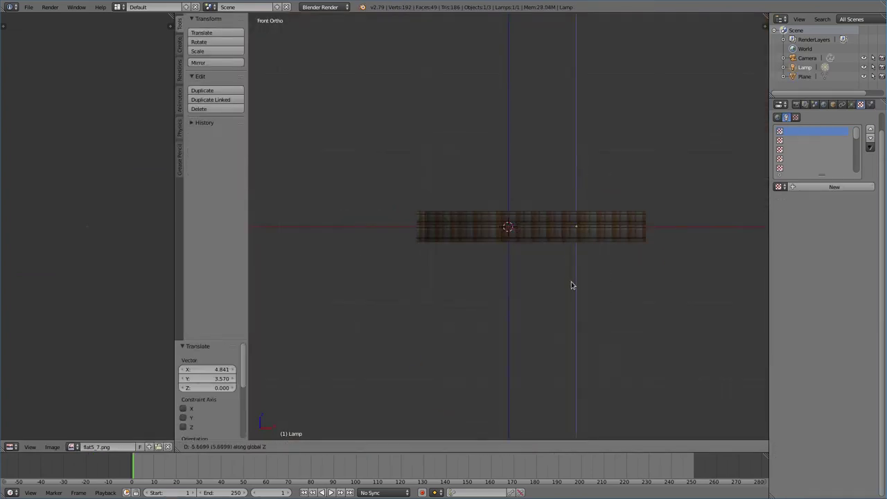
{"action": "left_click", "coordinate": [570, 283]}
{"action": "key", "text": "KP_7"}
Duplicate the lamp across the rooms in top view, making eleven lamps in total.
{"action": "key", "text": "shift+d"}
{"action": "left_click", "coordinate": [478, 276]}
{"action": "key", "text": "shift+d"}
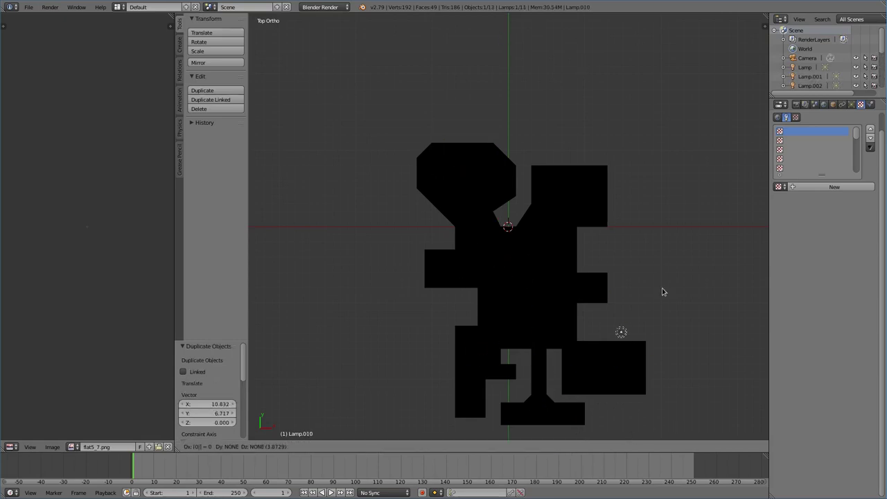
{"action": "left_click", "coordinate": [540, 280]}
Check a test render, then turn the camera about its vertical axis.
{"action": "key", "text": "F12"}
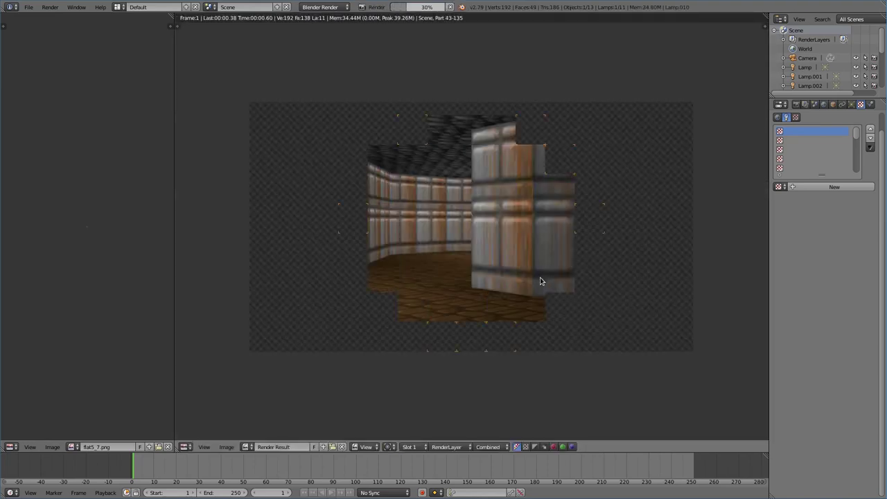
{"action": "key", "text": "Escape"}
{"action": "key", "text": "r"}
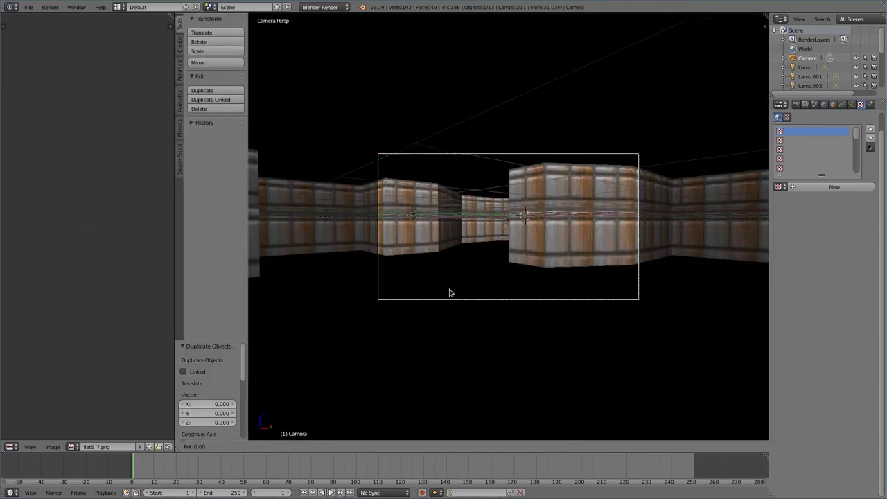
{"action": "key", "text": "z"}
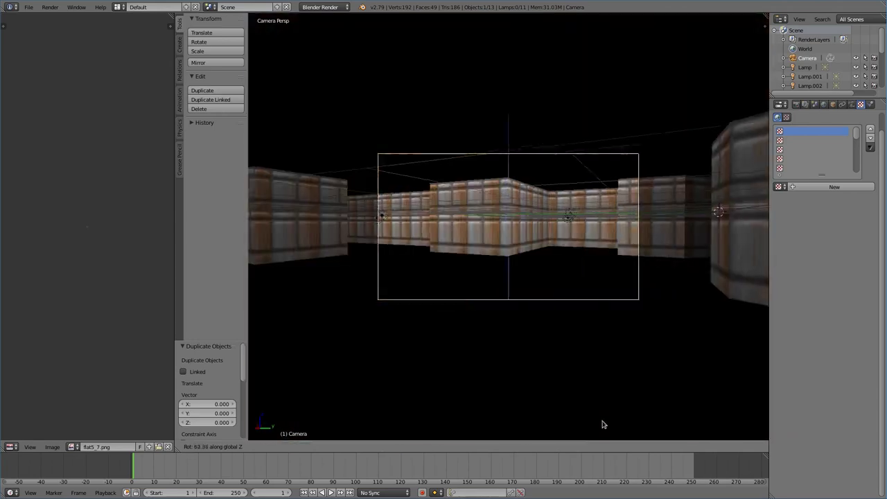
{"action": "left_click", "coordinate": [604, 422]}
Move the camera to a new spot in top view and look through it.
{"action": "key", "text": "KP_7"}
{"action": "scroll", "coordinate": [596, 388], "scroll_direction": "up", "scroll_amount": 3}
{"action": "scroll", "coordinate": [590, 365], "scroll_direction": "down", "scroll_amount": 3}
{"action": "key", "text": "g"}
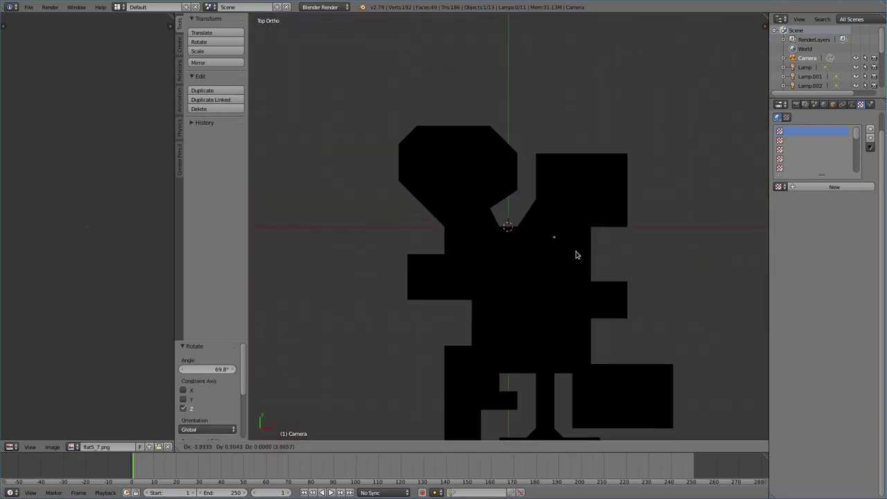
{"action": "left_click", "coordinate": [575, 255]}
{"action": "key", "text": "KP_0"}
Switch to a wireframe top view to re-aim the camera into the level.
{"action": "key", "text": "r"}
{"action": "key", "text": "z"}
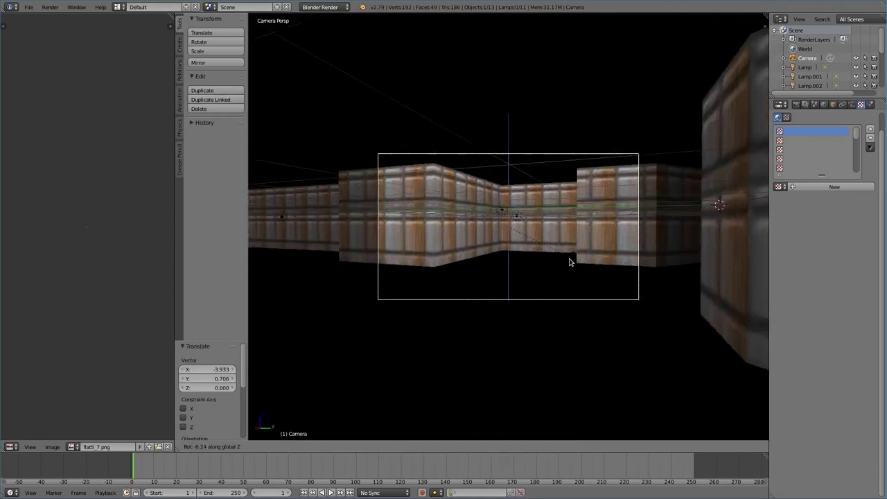
{"action": "key", "text": "Escape"}
{"action": "key", "text": "KP_7"}
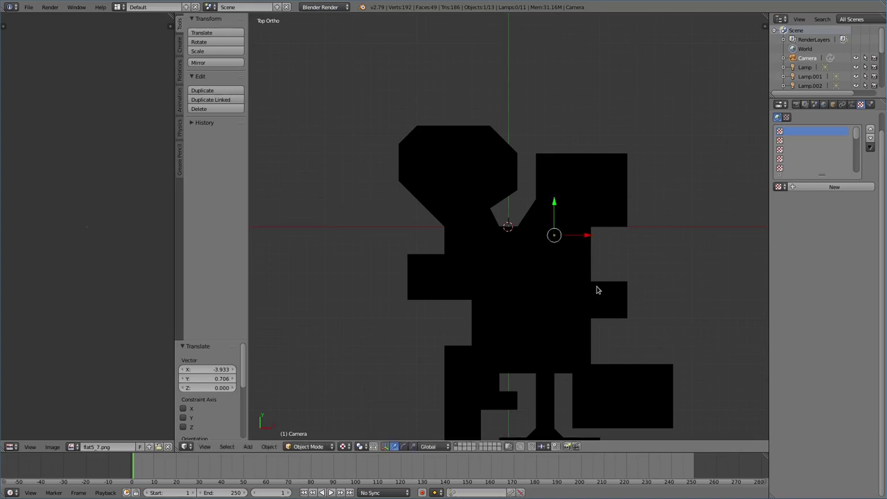
{"action": "key", "text": "z"}
{"action": "key", "text": "r"}
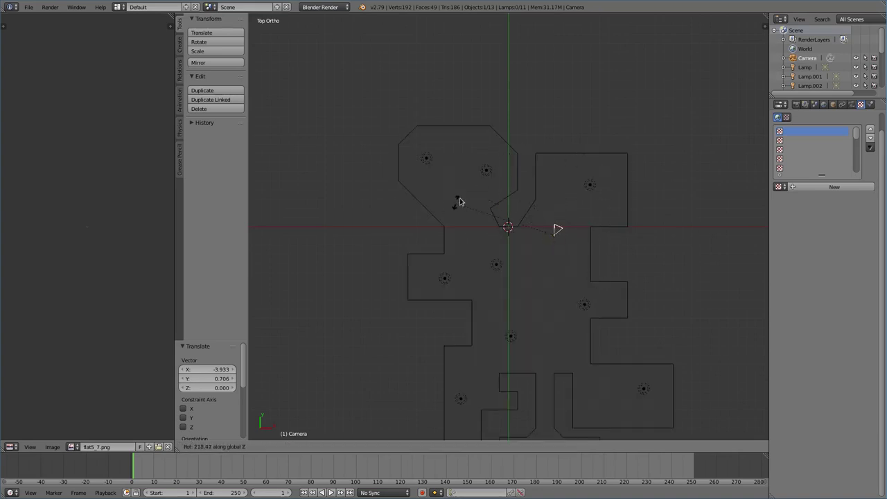
Set the camera's starting heading and keyframe its LocRotScale at frame 1.
{"action": "left_click", "coordinate": [447, 212]}
{"action": "key", "text": "i"}
{"action": "left_click", "coordinate": [554, 312]}
{"action": "key", "text": "i"}
{"action": "left_click", "coordinate": [556, 302]}
At frame 120, move and turn the camera down the corridor and keyframe it.
{"action": "left_click", "coordinate": [692, 464]}
{"action": "key", "text": "Down"}
{"action": "key", "text": "g"}
{"action": "left_click", "coordinate": [616, 365]}
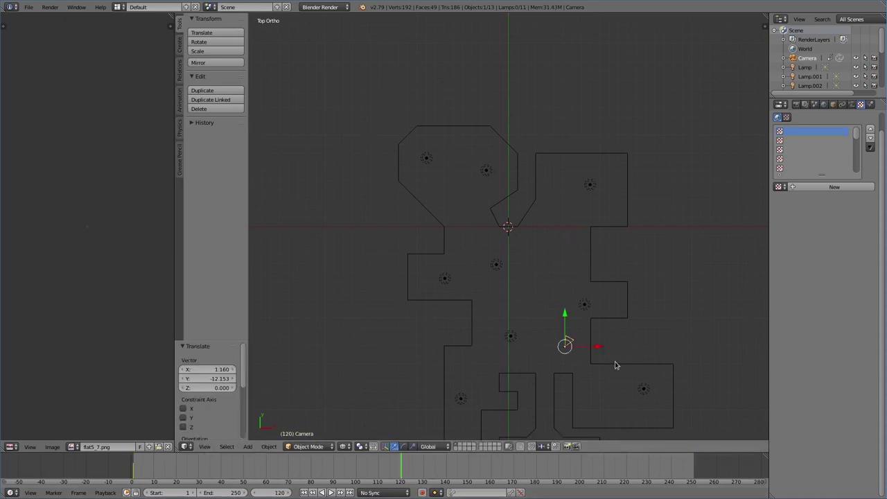
{"action": "key", "text": "g"}
{"action": "left_click", "coordinate": [596, 350]}
{"action": "key", "text": "r"}
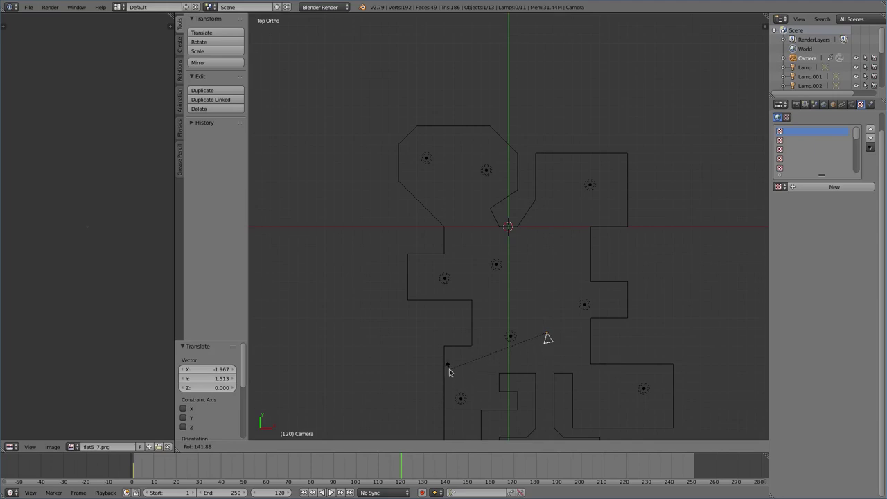
{"action": "left_click", "coordinate": [449, 372]}
{"action": "key", "text": "i"}
{"action": "left_click", "coordinate": [449, 365]}
At frame 250, place and turn the camera at its end point and keyframe it.
{"action": "key", "text": "Up"}
{"action": "key", "text": "g"}
{"action": "left_click", "coordinate": [570, 323]}
{"action": "key", "text": "r"}
{"action": "left_click", "coordinate": [553, 254]}
{"action": "key", "text": "i"}
{"action": "left_click", "coordinate": [564, 257]}
Play back the camera animation in textured camera view.
{"action": "key", "text": "KP_0"}
{"action": "key", "text": "alt+z"}
{"action": "key", "text": "alt+a"}
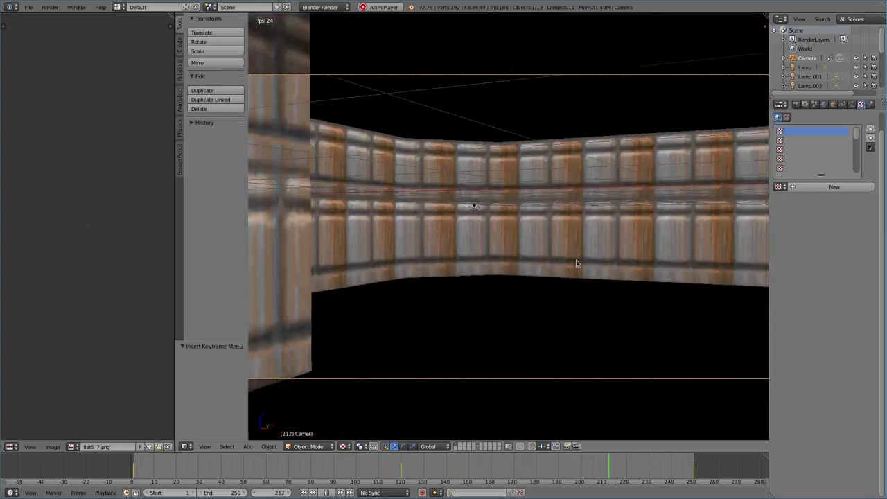
{"action": "key", "text": "Escape"}
Select the level plane and check a test render of the camera frame.
{"action": "right_click", "coordinate": [568, 257]}
{"action": "key", "text": "KP_7"}
{"action": "key", "text": "Tab"}
{"action": "key", "text": "Tab"}
{"action": "key", "text": "Tab"}
{"action": "key", "text": "F12"}
{"action": "key", "text": "Escape"}
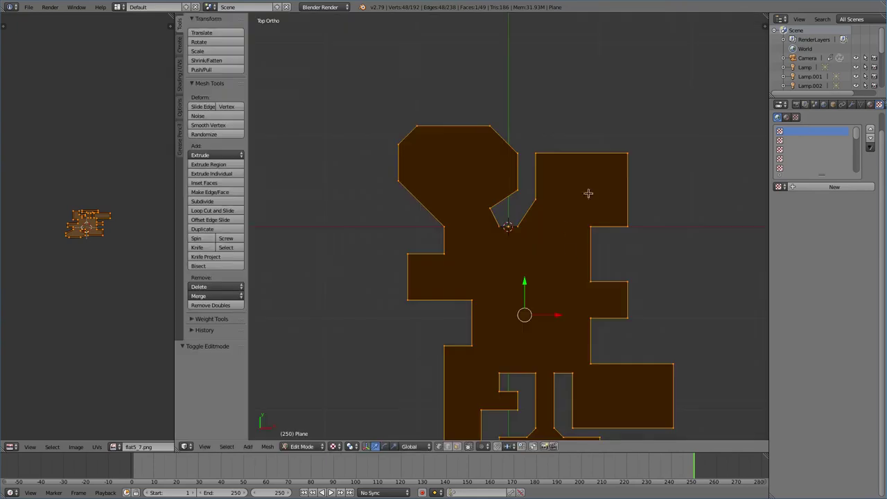
{"action": "key", "text": "Tab"}
Output FFmpeg video with the h264 in MP4 preset to /tmp/Doom Level Rendered and render the animation.
{"action": "left_click", "coordinate": [795, 103]}
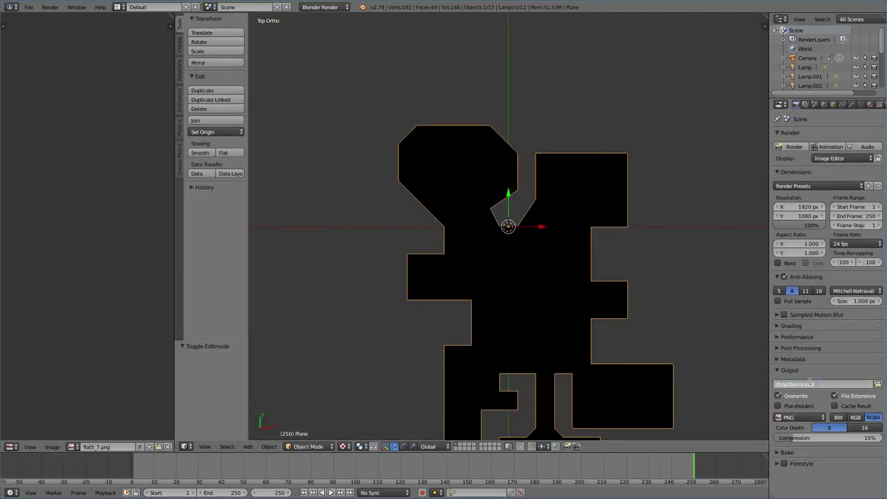
{"action": "left_click", "coordinate": [800, 417]}
{"action": "left_click", "coordinate": [797, 376]}
{"action": "left_click", "coordinate": [823, 446]}
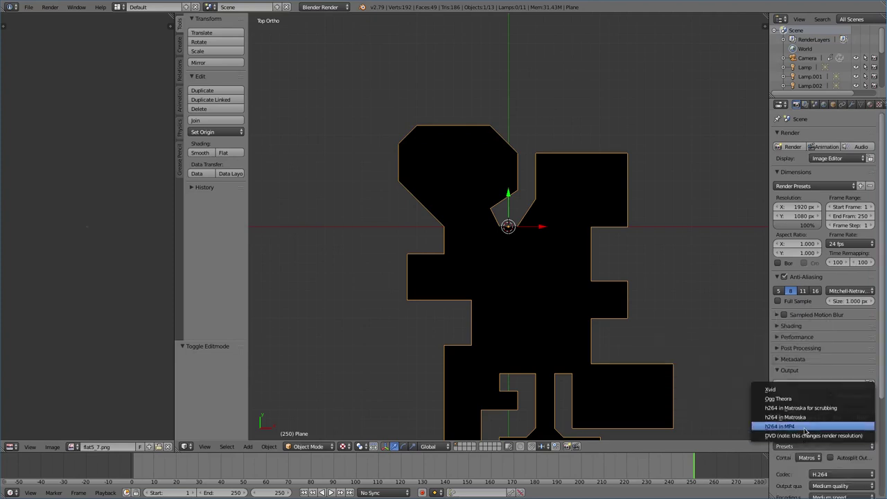
{"action": "left_click", "coordinate": [820, 451]}
{"action": "left_click", "coordinate": [805, 383]}
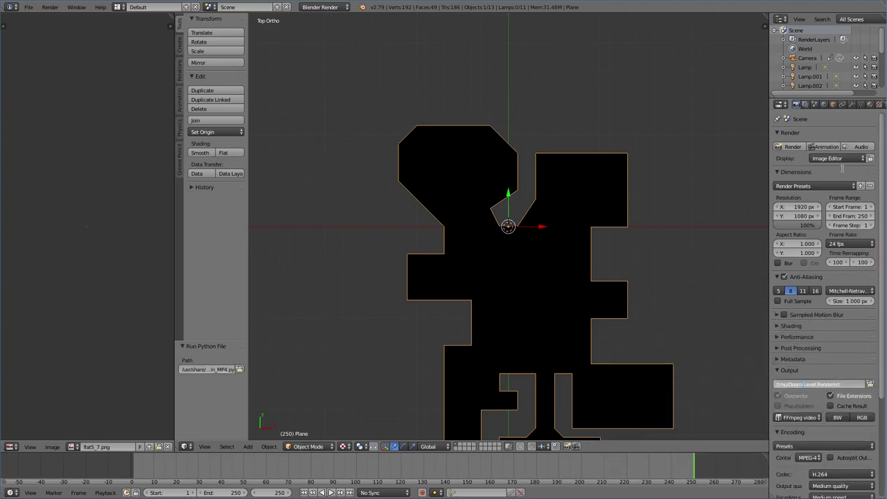
{"action": "left_click", "coordinate": [825, 147]}
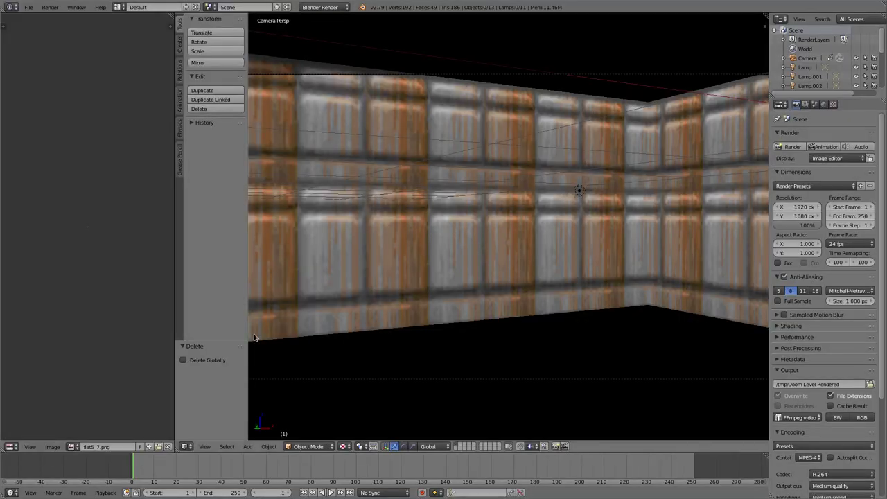
{"action": "left_click", "coordinate": [155, 326]}
Import the bossb1 sprite with Import Images as Planes.
{"action": "left_click", "coordinate": [162, 327]}
{"action": "key", "text": "space"}
{"action": "type", "text": "plane"}
{"action": "key", "text": "Return"}
{"action": "scroll", "coordinate": [287, 276], "scroll_direction": "down", "scroll_amount": 10}
{"action": "scroll", "coordinate": [288, 275], "scroll_direction": "down", "scroll_amount": 3}
{"action": "double_click", "coordinate": [219, 243]}
Place the bossb1 sprite inside the level and scale it about 3.146 times.
{"action": "key", "text": "KP_7"}
{"action": "key", "text": "KP_Decimal"}
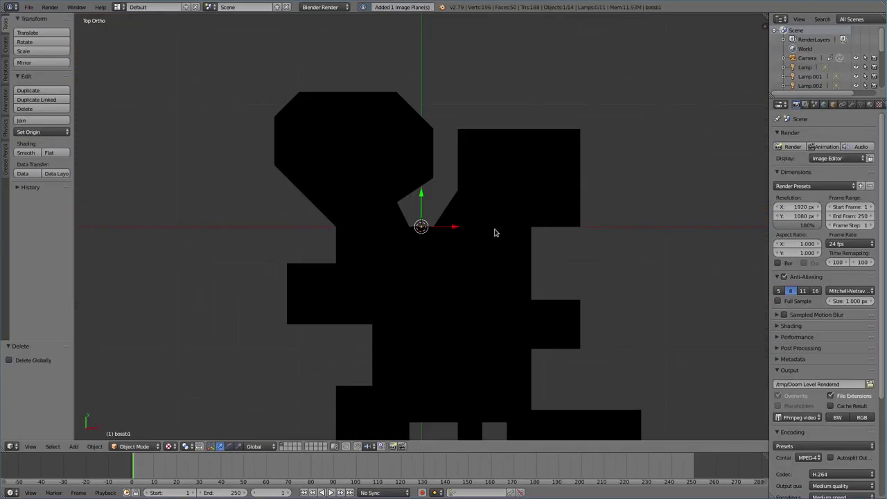
{"action": "key", "text": "z"}
{"action": "left_click", "coordinate": [507, 203]}
{"action": "key", "text": "KP_1"}
{"action": "scroll", "coordinate": [509, 203], "scroll_direction": "up", "scroll_amount": 3}
{"action": "key", "text": "s"}
{"action": "left_click", "coordinate": [736, 335]}
Lower the sprite along Z to floor level (Z -0.419) and render the camera view.
{"action": "key", "text": "g"}
{"action": "key", "text": "z"}
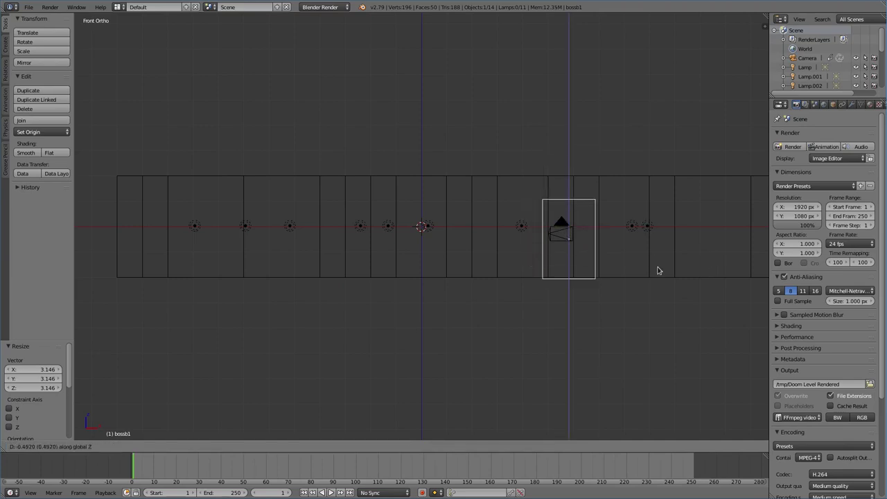
{"action": "left_click", "coordinate": [659, 268]}
{"action": "key", "text": "KP_0"}
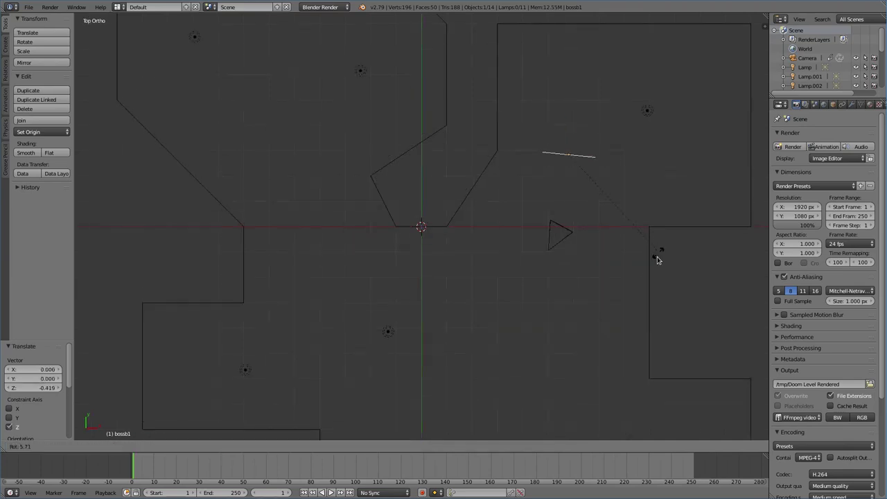
{"action": "key", "text": "F12"}
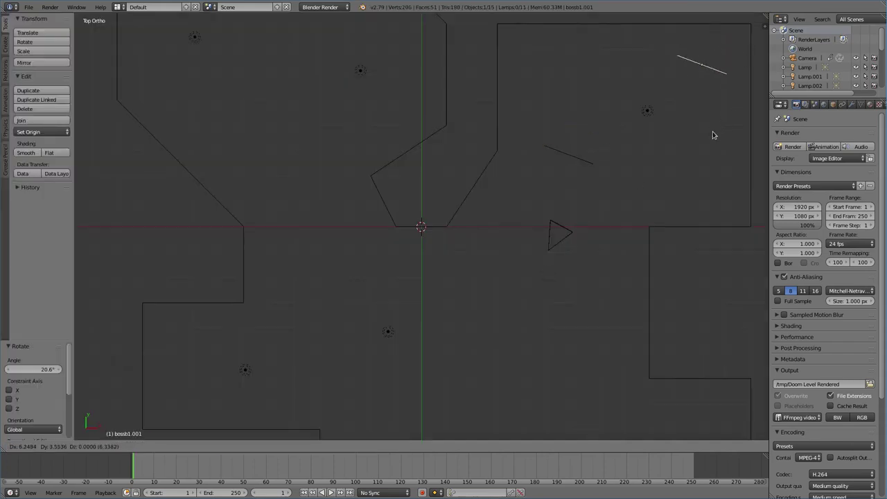
Render the camera view to check the demon sprites.
{"action": "key", "text": "KP_0"}
{"action": "key", "text": "F12"}
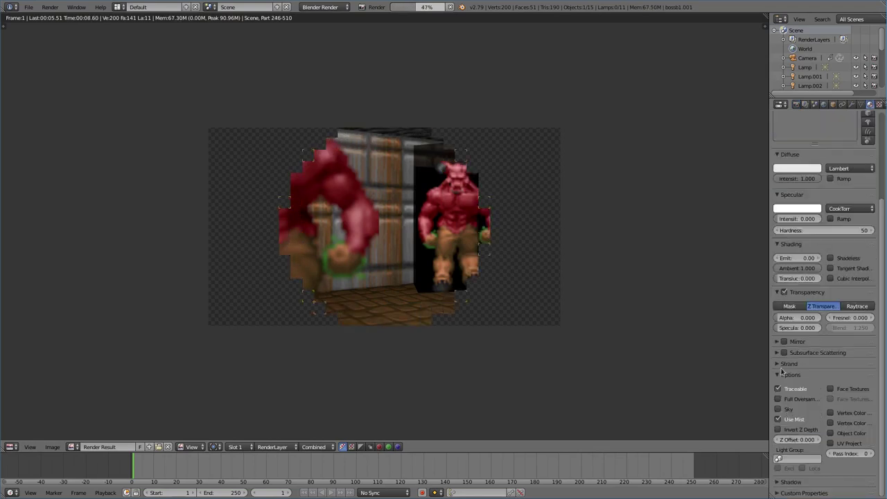
{"action": "scroll", "coordinate": [776, 476], "scroll_direction": "down", "scroll_amount": 3}
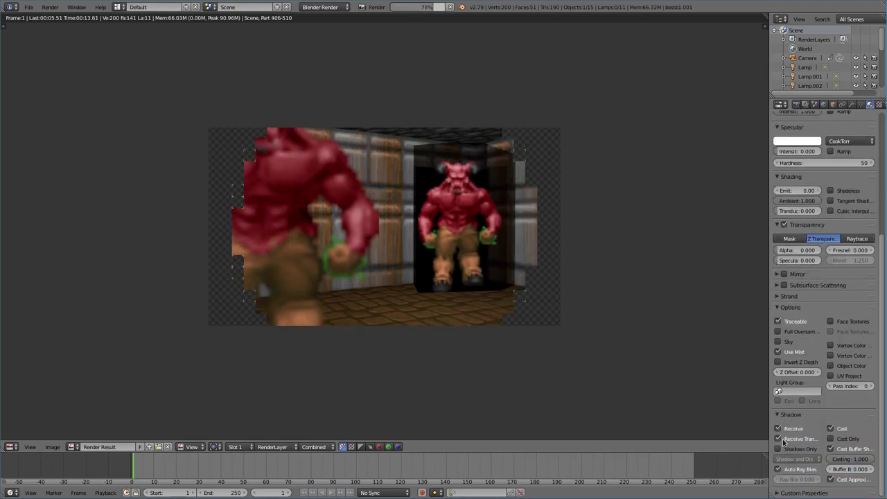
{"action": "key", "text": "Escape"}
Give the level plane Receive Transparent shadows and re-render to check the fix.
{"action": "key", "text": "a"}
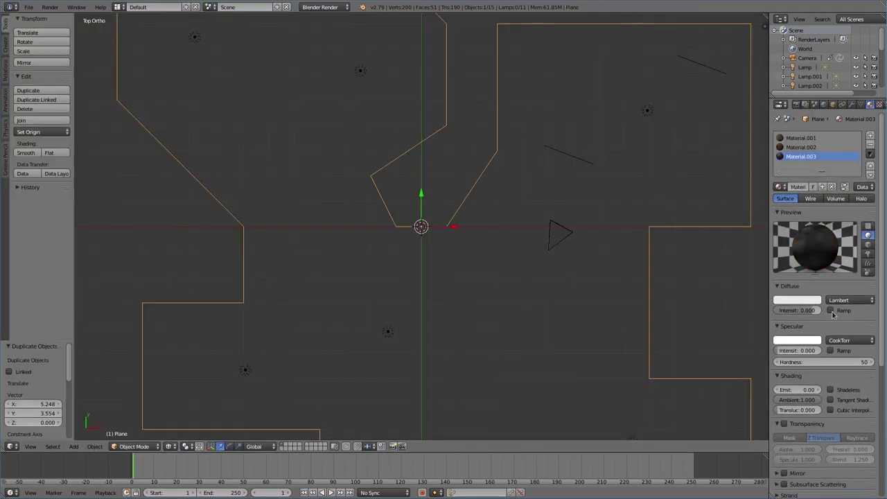
{"action": "scroll", "coordinate": [803, 312], "scroll_direction": "up", "scroll_amount": 5}
{"action": "scroll", "coordinate": [805, 217], "scroll_direction": "down", "scroll_amount": 5}
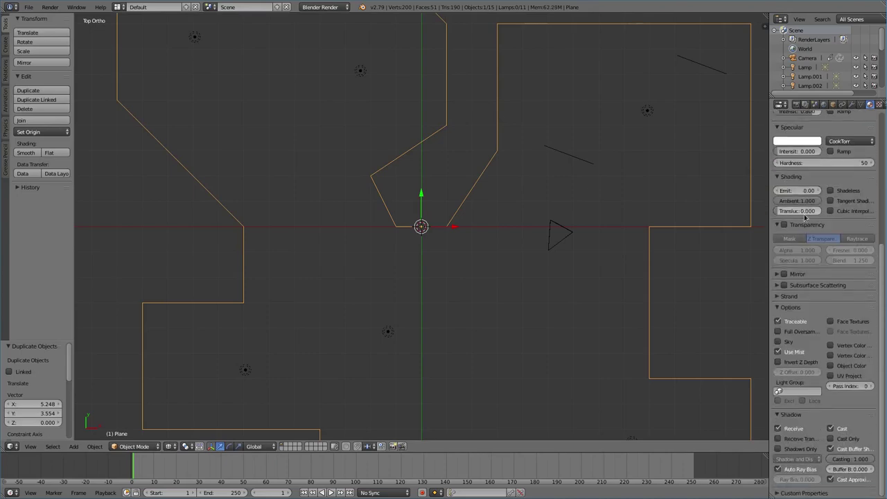
{"action": "scroll", "coordinate": [803, 399], "scroll_direction": "up", "scroll_amount": 5}
{"action": "scroll", "coordinate": [803, 400], "scroll_direction": "down", "scroll_amount": 5}
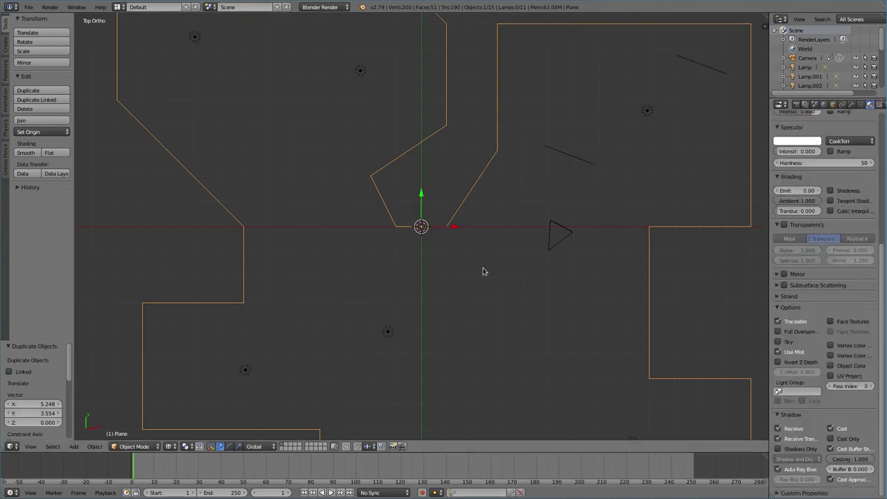
{"action": "key", "text": "F12"}
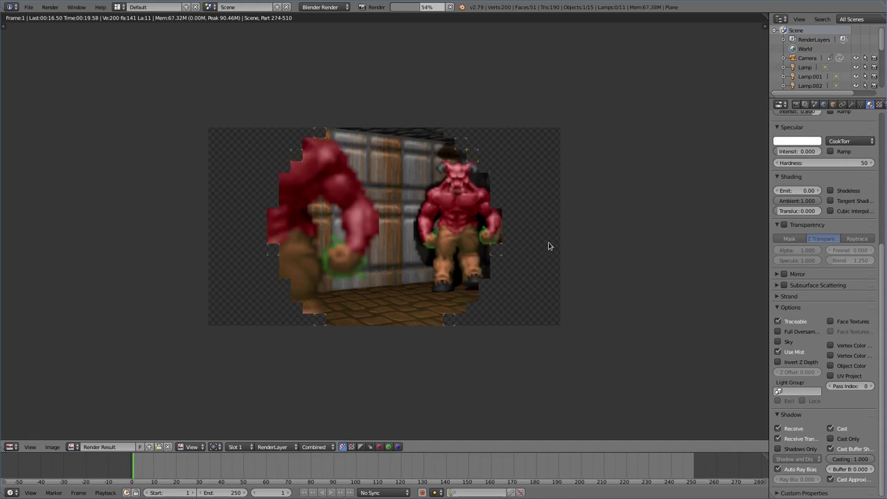
{"action": "key", "text": "Escape"}
{"action": "key", "text": "space"}
Import bar1a0.png as an image plane and start the animation playback.
{"action": "type", "text": "import images"}
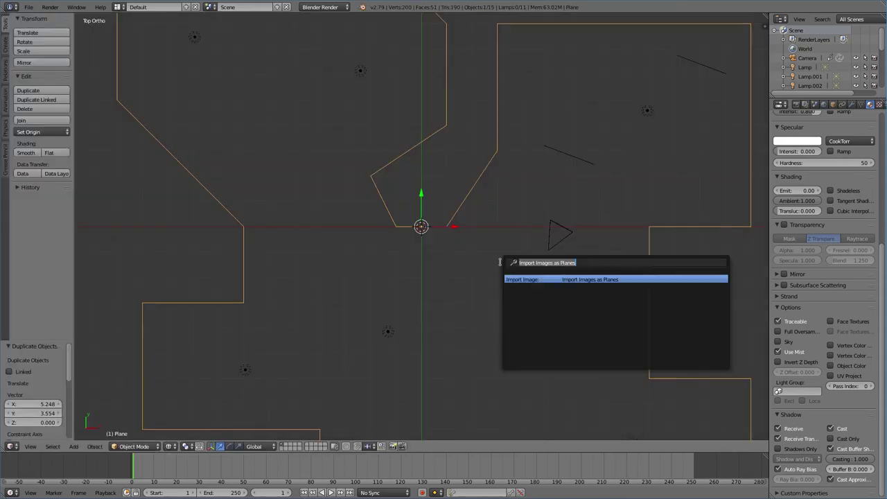
{"action": "key", "text": "Return"}
{"action": "left_click", "coordinate": [427, 165]}
{"action": "left_click", "coordinate": [845, 31]}
{"action": "key", "text": "alt+a"}
Move the barrel plane, turn it 90° upright and enlarge it to 1.392.
{"action": "key", "text": "g"}
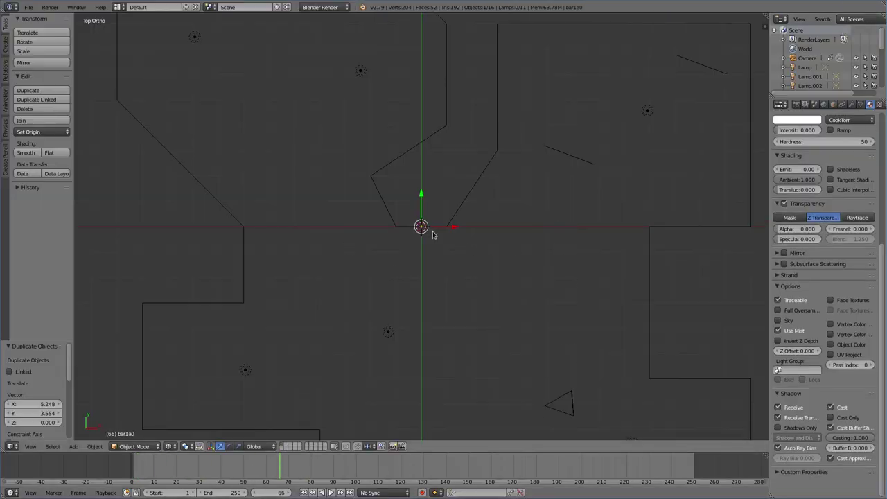
{"action": "left_click", "coordinate": [734, 413]}
{"action": "type", "text": "r"}
{"action": "type", "text": "90"}
{"action": "key", "text": "Return"}
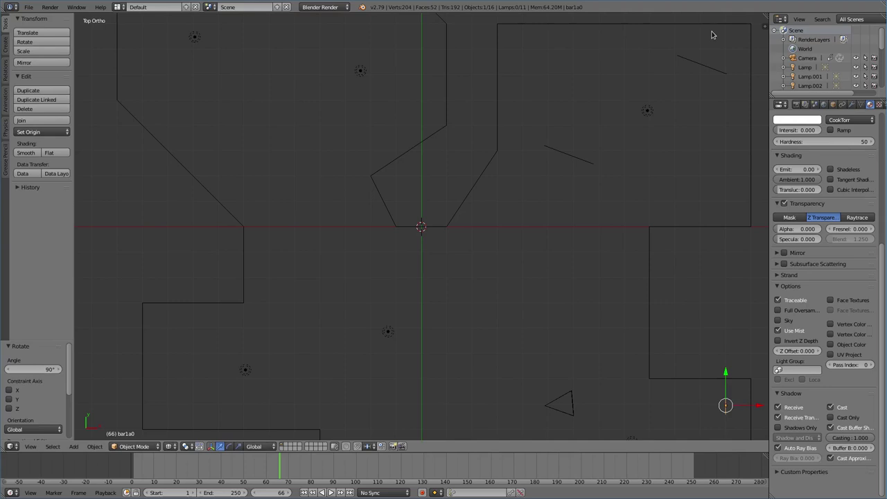
{"action": "key", "text": "KP_0"}
{"action": "key", "text": "alt+z"}
{"action": "key", "text": "s"}
{"action": "left_click", "coordinate": [568, 252]}
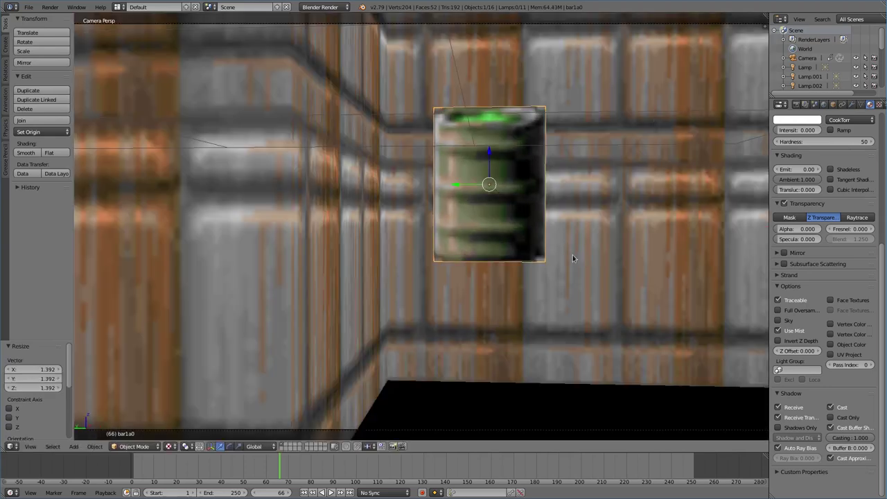
Lower the barrel along Z so it stands on the floor, checked in right-side wireframe.
{"action": "key", "text": "KP_3"}
{"action": "key", "text": "z"}
{"action": "key", "text": "g"}
{"action": "key", "text": "z"}
{"action": "left_click", "coordinate": [429, 301]}
Render a frame showing the barrel, then return to the level.
{"action": "key", "text": "F12"}
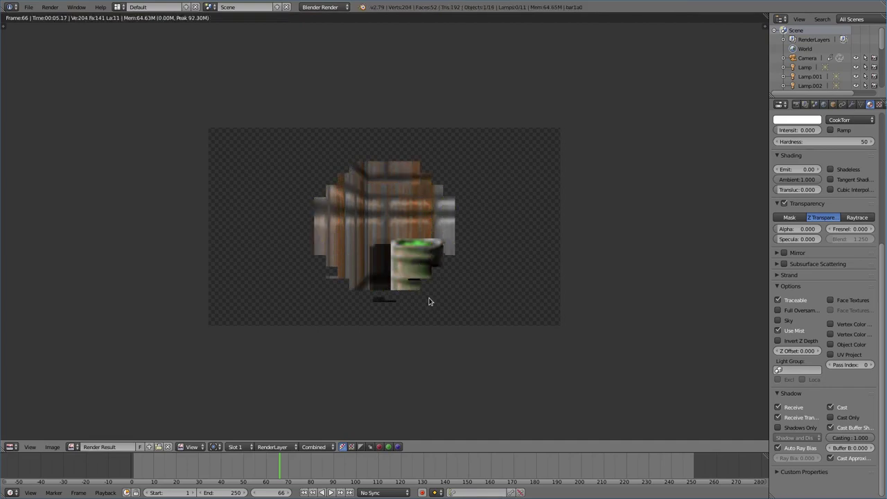
{"action": "key", "text": "Escape"}
{"action": "key", "text": "space"}
Import the possa1.png zombie sprite with Import Images as Planes.
{"action": "type", "text": "pla"}
{"action": "key", "text": "Return"}
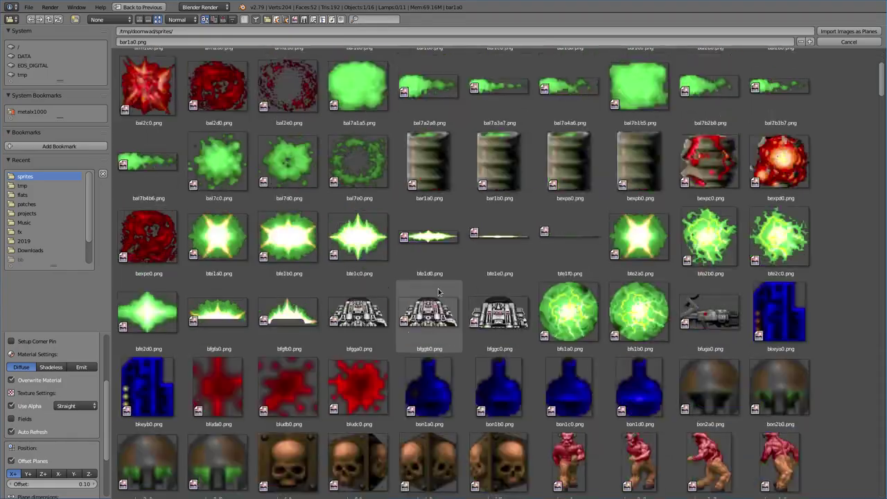
{"action": "scroll", "coordinate": [590, 209], "scroll_direction": "down", "scroll_amount": 5}
{"action": "scroll", "coordinate": [585, 207], "scroll_direction": "down", "scroll_amount": 5}
{"action": "scroll", "coordinate": [584, 207], "scroll_direction": "down", "scroll_amount": 5}
{"action": "scroll", "coordinate": [584, 208], "scroll_direction": "down", "scroll_amount": 5}
{"action": "scroll", "coordinate": [585, 208], "scroll_direction": "down", "scroll_amount": 5}
{"action": "scroll", "coordinate": [585, 208], "scroll_direction": "down", "scroll_amount": 5}
{"action": "left_click", "coordinate": [563, 227]}
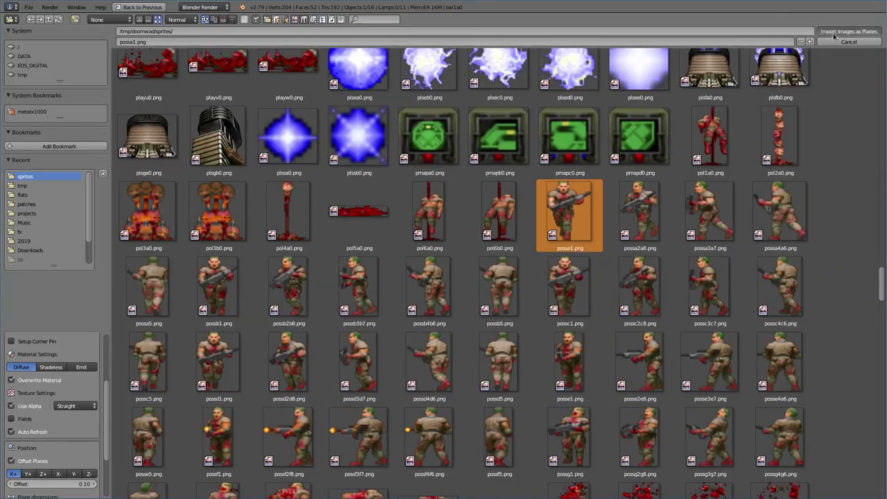
{"action": "left_click", "coordinate": [847, 31]}
Scale the zombie to 2.349, place it in the corridor, and lower it 0.84 onto the floor.
{"action": "key", "text": "s"}
{"action": "left_click", "coordinate": [597, 362]}
{"action": "key", "text": "KP_7"}
{"action": "scroll", "coordinate": [487, 297], "scroll_direction": "down", "scroll_amount": 2}
{"action": "left_click", "coordinate": [661, 430]}
{"action": "key", "text": "KP_3"}
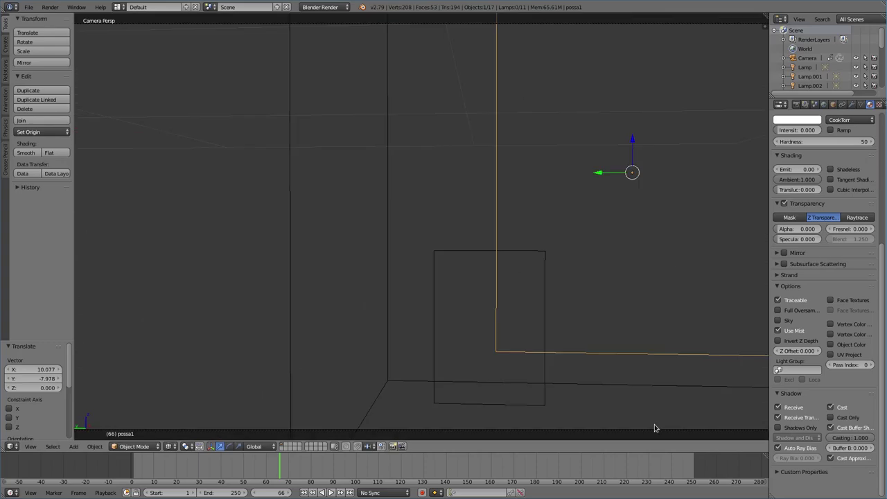
{"action": "key", "text": "g"}
{"action": "key", "text": "z"}
{"action": "left_click", "coordinate": [403, 341]}
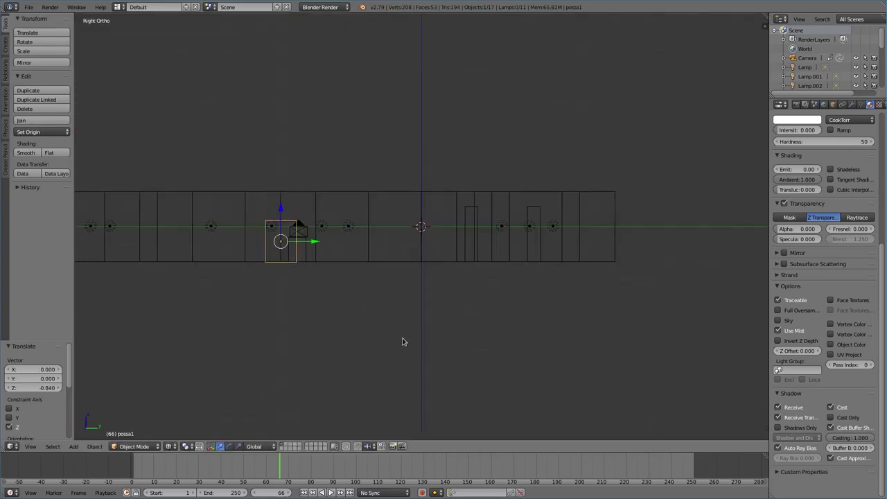
Preview the camera's textured fly-through of the level with the zombie in place.
{"action": "key", "text": "Escape"}
{"action": "key", "text": "alt+z"}
{"action": "key", "text": "KP_0"}
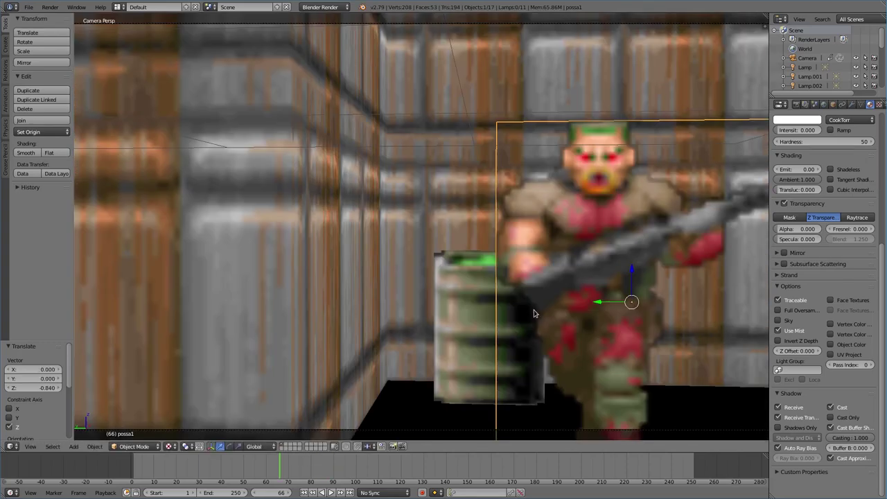
{"action": "key", "text": "alt+a"}
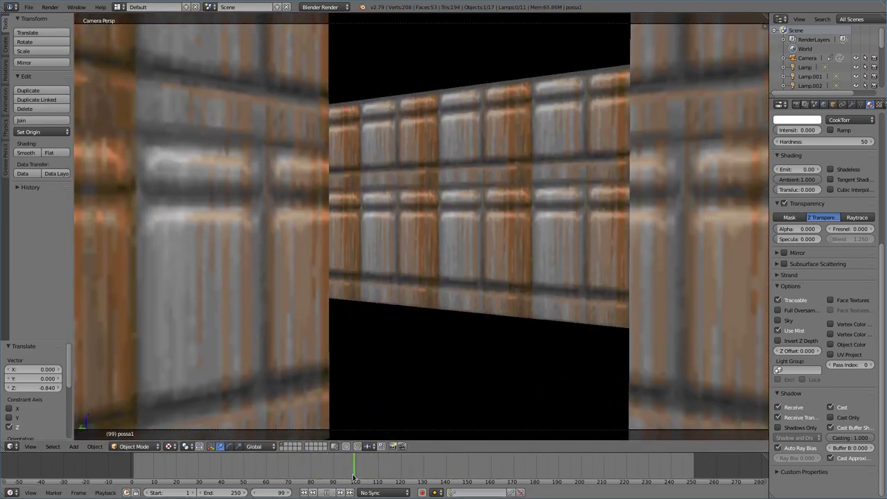
{"action": "key", "text": "alt+a"}
{"action": "middle_click_drag", "start_coordinate": [449, 311], "coordinate": [539, 374]}
{"action": "key", "text": "KP_0"}
Return to right-side wireframe and reopen the Import Images as Planes browser.
{"action": "key", "text": "KP_3"}
{"action": "key", "text": "z"}
{"action": "key", "text": "space"}
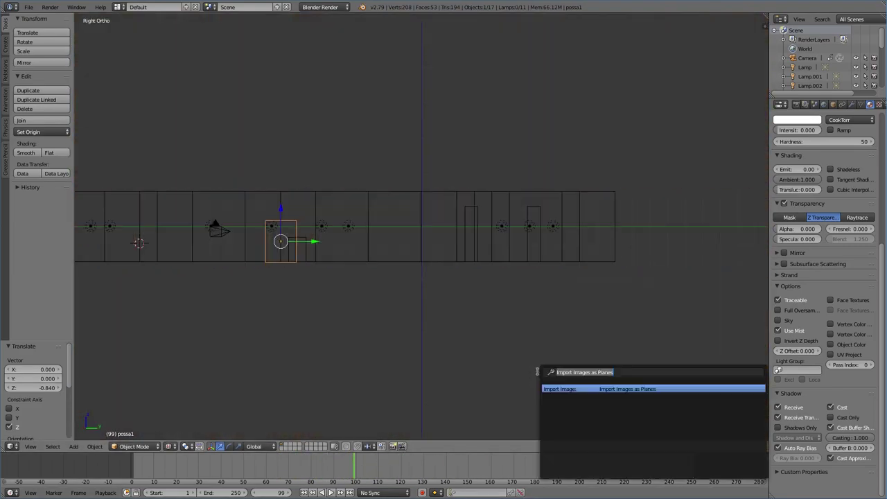
{"action": "key", "text": "Return"}
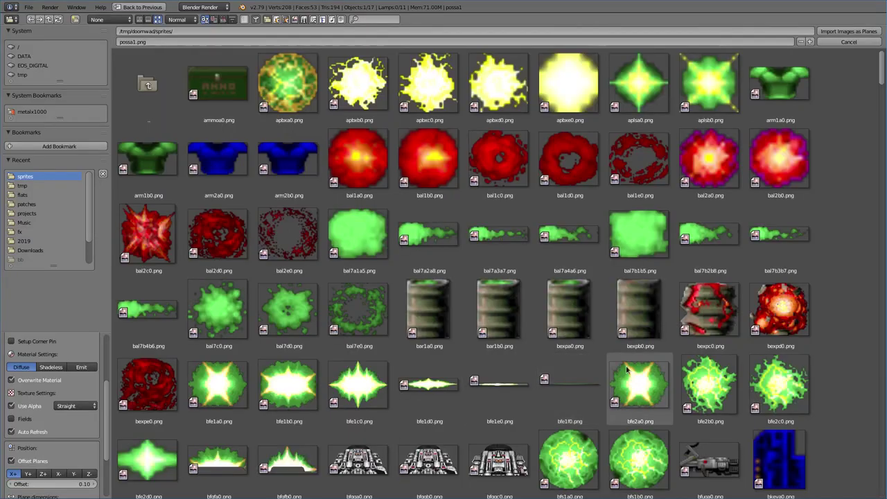
Import a second copy of the possa1.png zombie sprite as a plane.
{"action": "scroll", "coordinate": [554, 388], "scroll_direction": "down", "scroll_amount": 5}
{"action": "scroll", "coordinate": [626, 344], "scroll_direction": "down", "scroll_amount": 5}
{"action": "scroll", "coordinate": [627, 344], "scroll_direction": "down", "scroll_amount": 5}
{"action": "scroll", "coordinate": [627, 344], "scroll_direction": "down", "scroll_amount": 5}
{"action": "scroll", "coordinate": [627, 344], "scroll_direction": "down", "scroll_amount": 5}
{"action": "scroll", "coordinate": [588, 277], "scroll_direction": "down", "scroll_amount": 5}
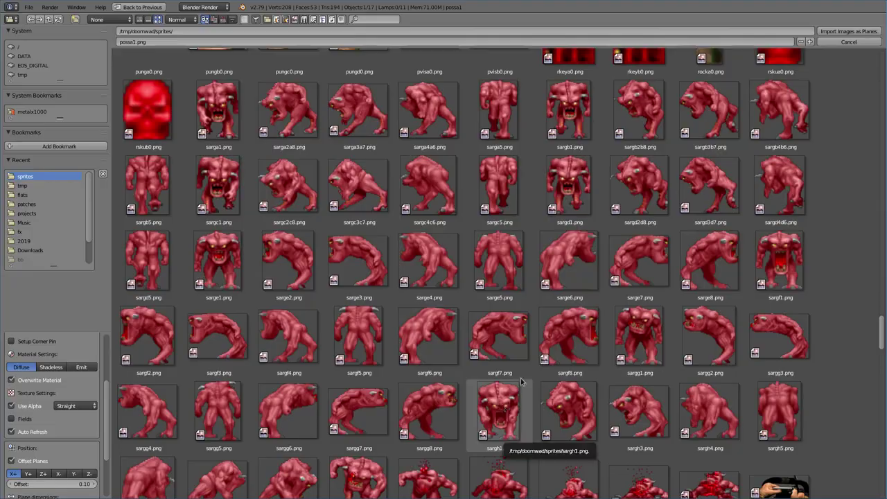
{"action": "left_click", "coordinate": [849, 31]}
Resize the new zombie, raise it to 0.210, place it in another room and turn it -51.3°.
{"action": "key", "text": "KP_1"}
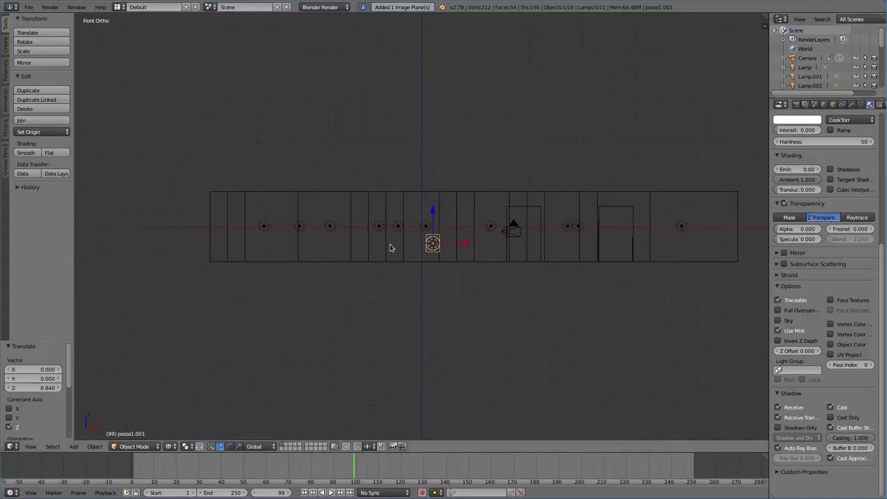
{"action": "key", "text": "s"}
{"action": "left_click", "coordinate": [486, 270]}
{"action": "key", "text": "KP_7"}
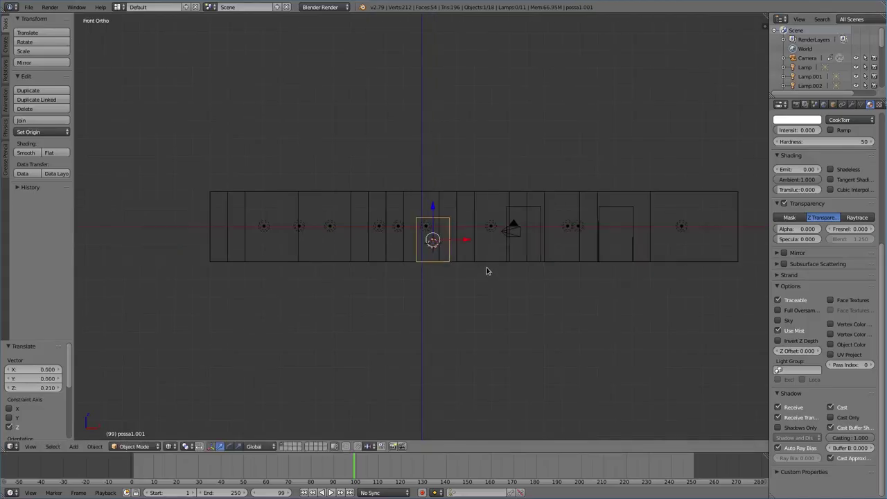
{"action": "left_click", "coordinate": [542, 379]}
{"action": "key", "text": "r"}
{"action": "left_click", "coordinate": [559, 366]}
Check the textured camera view and play the corridor walk from frame 66.
{"action": "key", "text": "KP_0"}
{"action": "key", "text": "shift+z"}
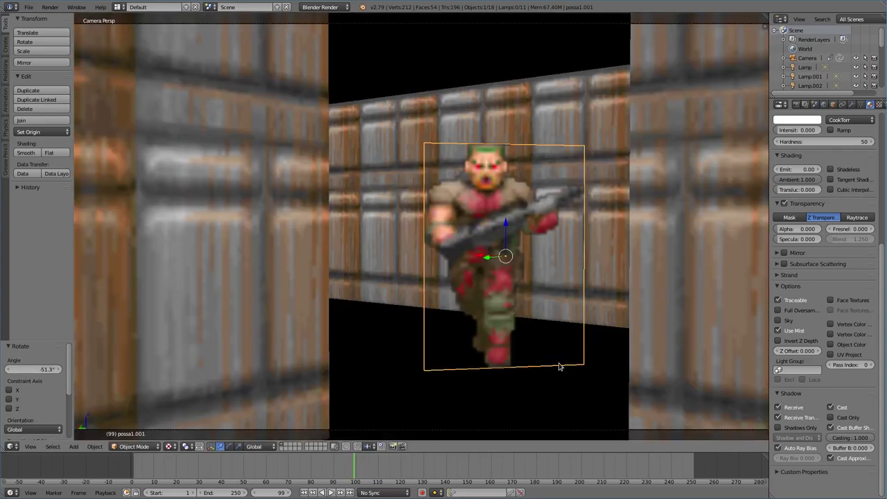
{"action": "key", "text": "KP_7"}
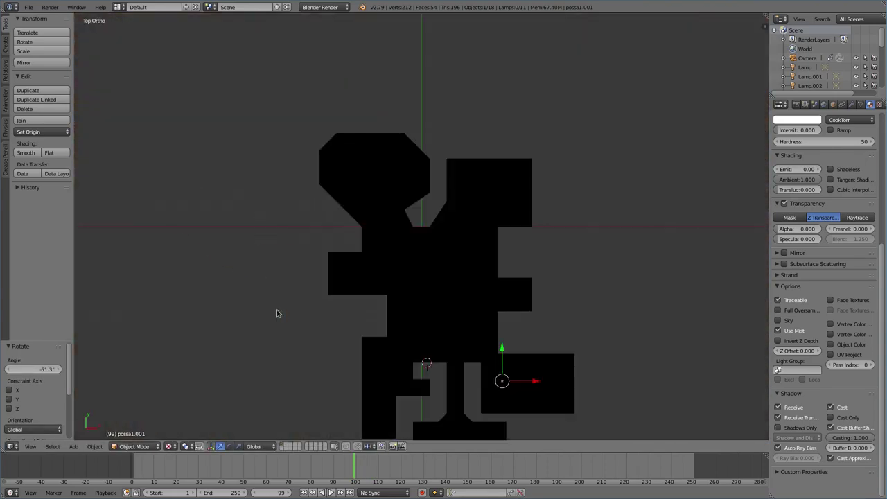
{"action": "key", "text": "shift+z"}
{"action": "key", "text": "shift+z"}
{"action": "key", "text": "KP_0"}
{"action": "left_click_drag", "start_coordinate": [354, 468], "coordinate": [274, 470]}
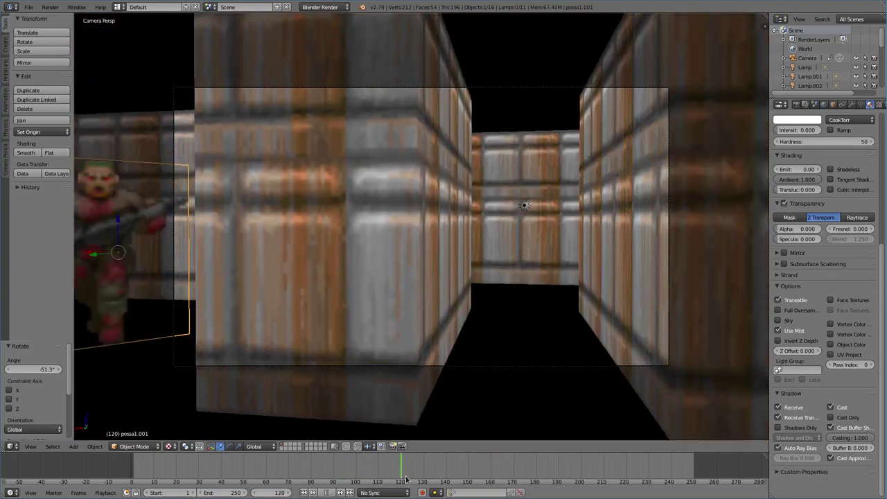
{"action": "key", "text": "alt+a"}
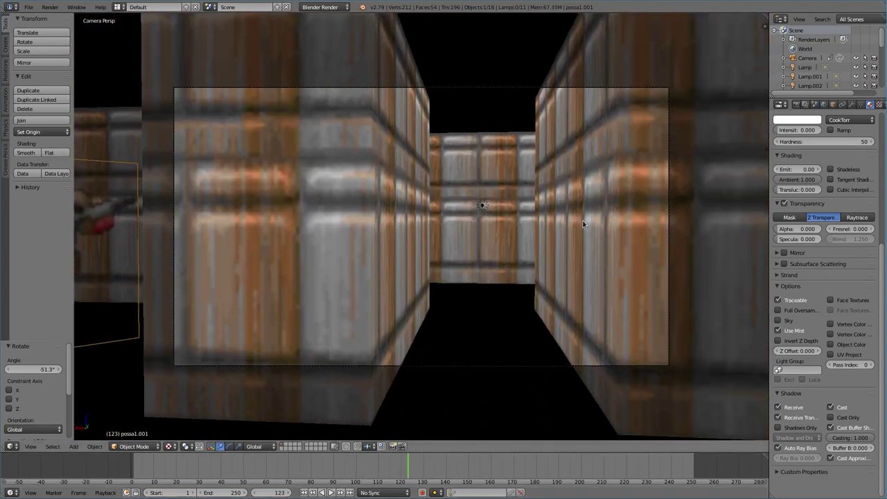
Switch to front wireframe view and reopen the Import Images as Planes browser.
{"action": "key", "text": "KP_1"}
{"action": "key", "text": "shift+z"}
{"action": "key", "text": "space"}
{"action": "key", "text": "Return"}
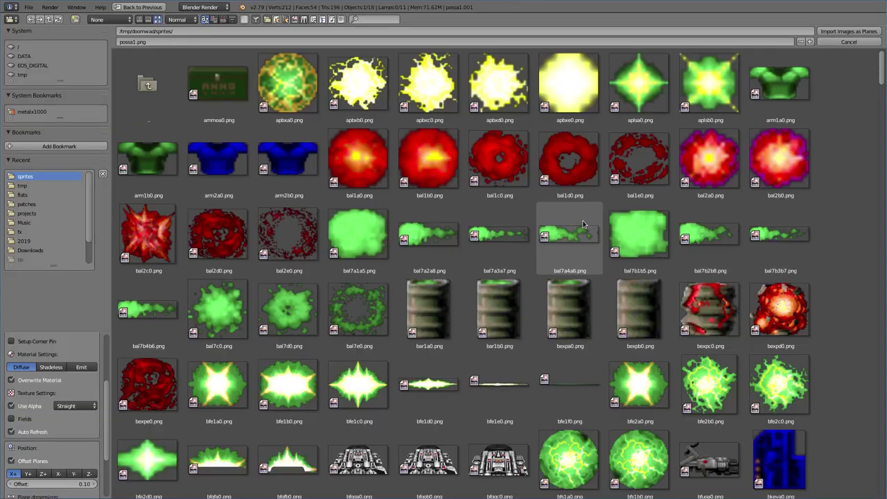
Import the sargh1 pinky demon sprite as an image plane.
{"action": "scroll", "coordinate": [582, 223], "scroll_direction": "down", "scroll_amount": 10}
{"action": "scroll", "coordinate": [568, 263], "scroll_direction": "down", "scroll_amount": 10}
{"action": "scroll", "coordinate": [554, 298], "scroll_direction": "down", "scroll_amount": 10}
{"action": "scroll", "coordinate": [539, 337], "scroll_direction": "down", "scroll_amount": 5}
{"action": "double_click", "coordinate": [499, 357]}
Scale the demon plane to 2.127 and position it in the corridor from top view.
{"action": "key", "text": "s"}
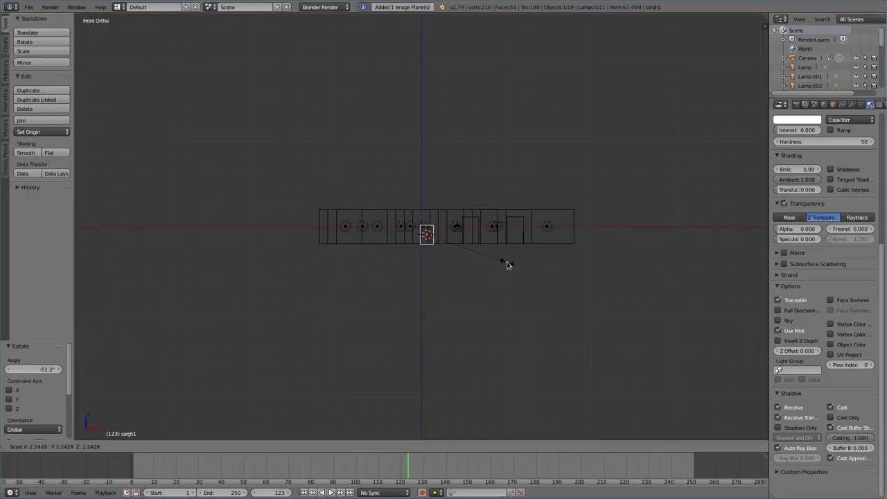
{"action": "left_click", "coordinate": [500, 259]}
{"action": "key", "text": "KP_7"}
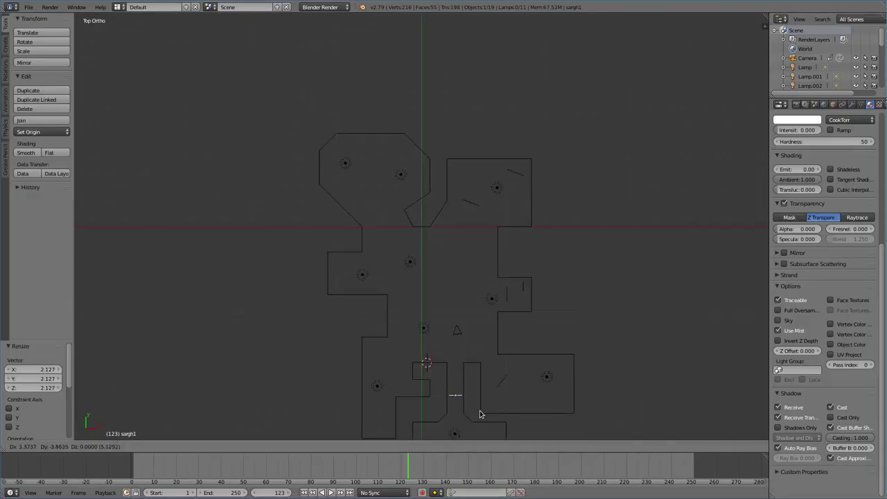
{"action": "left_click", "coordinate": [480, 414]}
Play the camera animation down the corridor and reopen the Import Images as Planes browser.
{"action": "key", "text": "KP_0"}
{"action": "key", "text": "alt+a"}
{"action": "key", "text": "space"}
{"action": "key", "text": "Return"}
Import the spose2e8 shotgun-soldier sprite as an image plane.
{"action": "scroll", "coordinate": [592, 282], "scroll_direction": "down", "scroll_amount": 5}
{"action": "scroll", "coordinate": [593, 282], "scroll_direction": "down", "scroll_amount": 5}
{"action": "scroll", "coordinate": [593, 282], "scroll_direction": "down", "scroll_amount": 10}
{"action": "scroll", "coordinate": [589, 273], "scroll_direction": "down", "scroll_amount": 10}
{"action": "scroll", "coordinate": [588, 272], "scroll_direction": "down", "scroll_amount": 10}
{"action": "scroll", "coordinate": [586, 266], "scroll_direction": "down", "scroll_amount": 10}
{"action": "scroll", "coordinate": [586, 266], "scroll_direction": "down", "scroll_amount": 10}
{"action": "scroll", "coordinate": [585, 266], "scroll_direction": "down", "scroll_amount": 10}
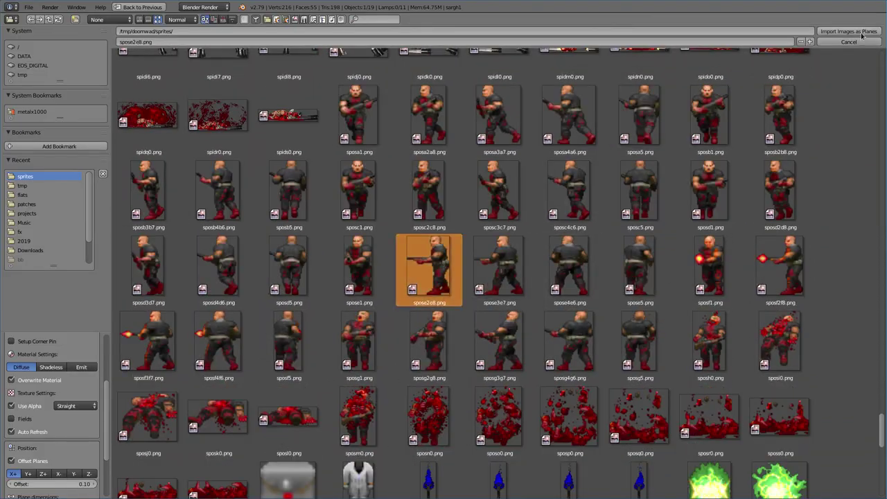
{"action": "left_click", "coordinate": [859, 32]}
Turn the soldier -42.8°, scale it to 2.566 and raise it 0.2 along Z.
{"action": "key", "text": "KP_7"}
{"action": "key", "text": "z"}
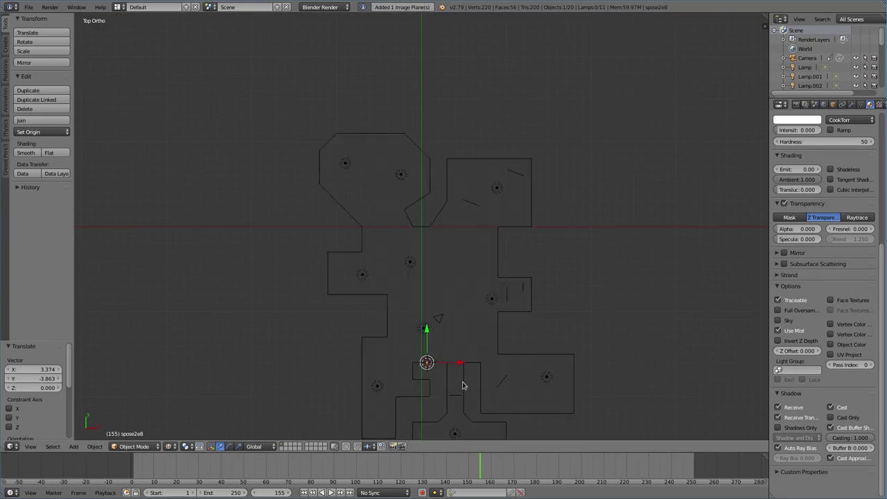
{"action": "key", "text": "g"}
{"action": "left_click", "coordinate": [475, 358]}
{"action": "key", "text": "KP_1"}
{"action": "left_click", "coordinate": [682, 346]}
{"action": "scroll", "coordinate": [427, 278], "scroll_direction": "up", "scroll_amount": 6}
{"action": "type", "text": "gz"}
{"action": "type", "text": "0.2"}
{"action": "key", "text": "Return"}
In the textured camera view, shift the soldier sideways in the corridor.
{"action": "key", "text": "KP_0"}
{"action": "key", "text": "alt+z"}
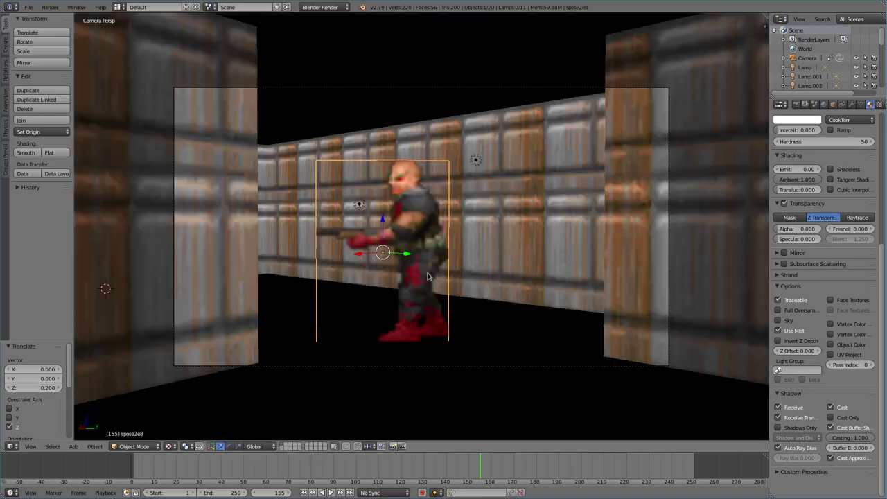
{"action": "key", "text": "g"}
{"action": "left_click", "coordinate": [555, 273]}
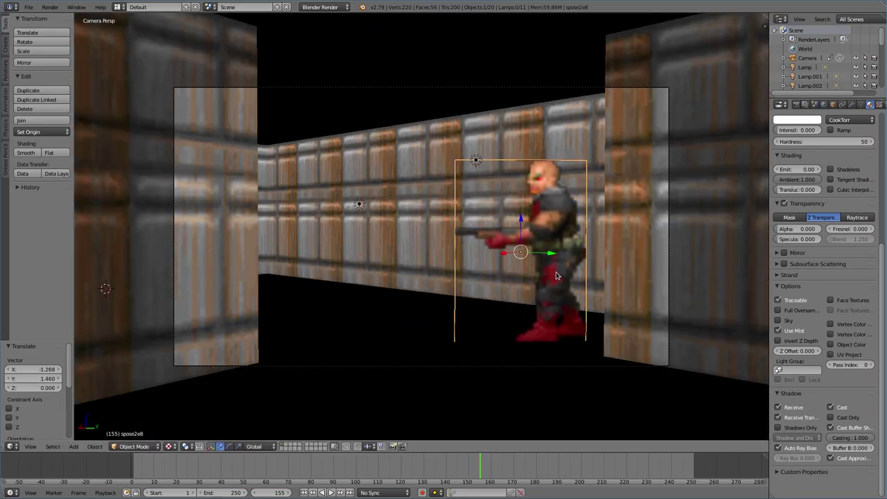
Reopen the Import Images as Planes browser for the next sprite.
{"action": "key", "text": "space"}
{"action": "key", "text": "Return"}
{"action": "mouse_move", "coordinate": [881, 76]}
{"action": "left_mouse_down"}
{"action": "mouse_move", "coordinate": [882, 240]}
{"action": "mouse_move", "coordinate": [837, 464]}
{"action": "left_mouse_up"}
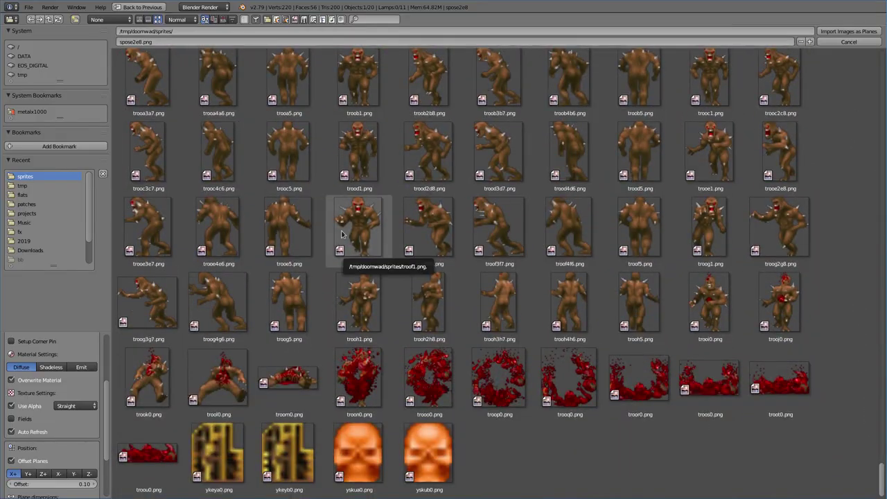
Import troog1.png as an image plane and scale the imp sprite.
{"action": "left_click", "coordinate": [708, 228]}
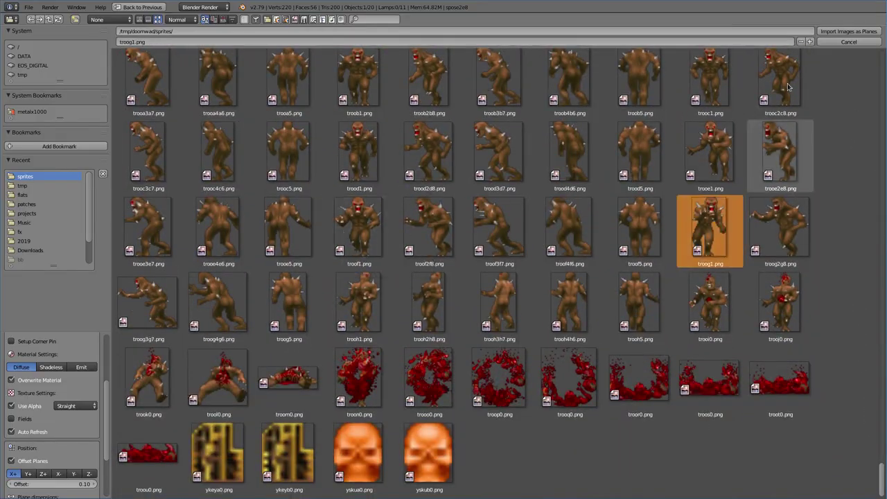
{"action": "left_click", "coordinate": [849, 31]}
{"action": "key", "text": "KP_1"}
{"action": "key", "text": "z"}
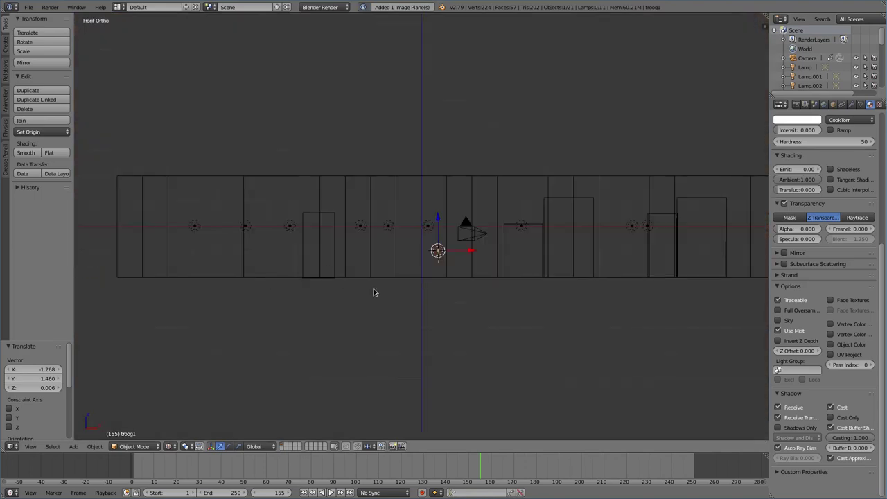
{"action": "key", "text": "s"}
{"action": "key", "text": "KP_7"}
{"action": "key", "text": "Escape"}
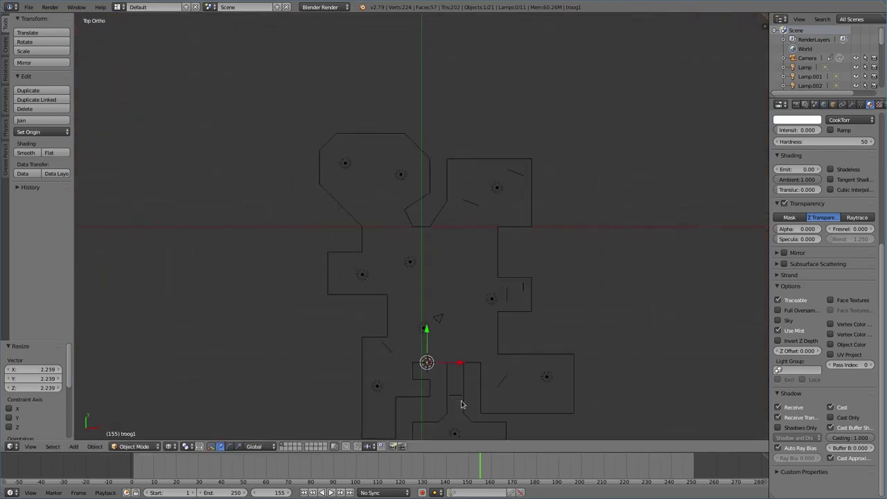
Lift the imp along Z beside the soldier in camera view and advance the animation.
{"action": "key", "text": "r"}
{"action": "key", "text": "Escape"}
{"action": "key", "text": "KP_0"}
{"action": "key", "text": "z"}
{"action": "key", "text": "g"}
{"action": "key", "text": "z"}
{"action": "left_click", "coordinate": [506, 340]}
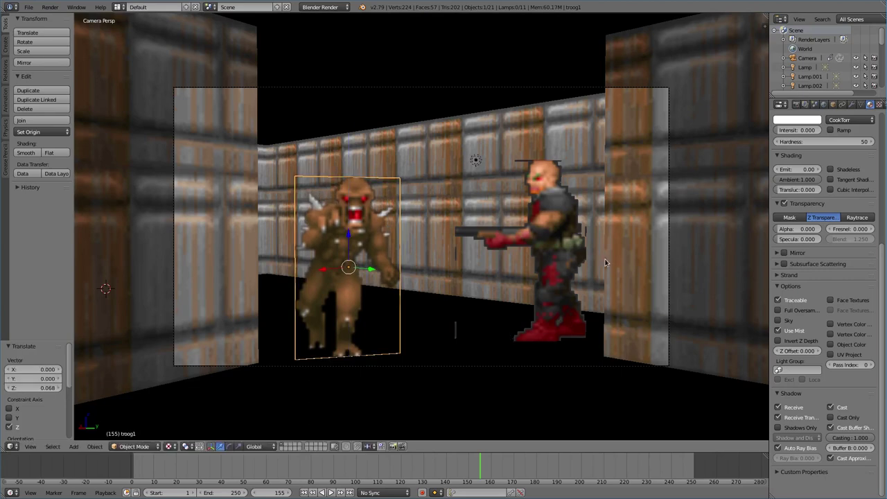
{"action": "key", "text": "alt+a"}
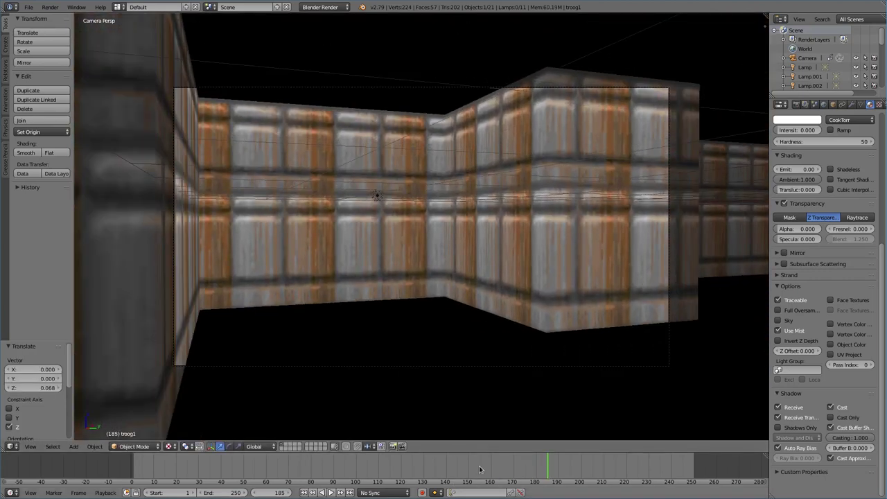
Duplicate the bar1a0 barrel into several other rooms from the top wireframe view.
{"action": "key", "text": "KP_7"}
{"action": "key", "text": "z"}
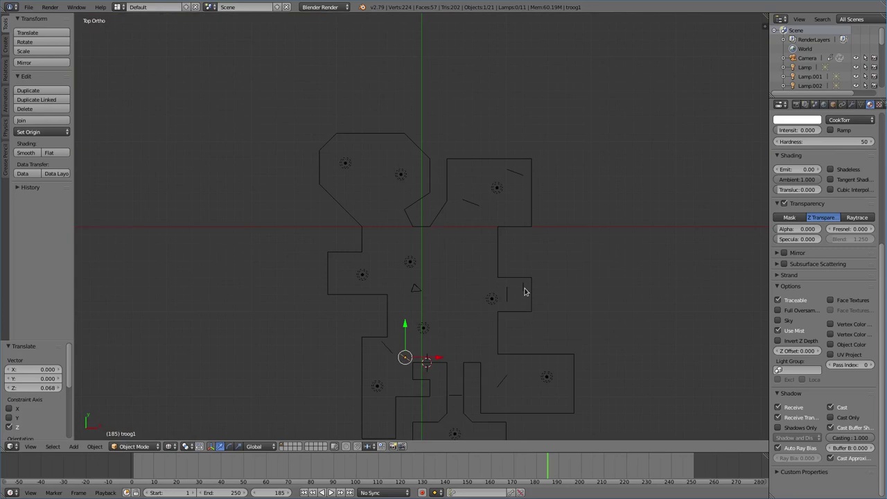
{"action": "key", "text": "shift+d"}
{"action": "left_click", "coordinate": [340, 274]}
{"action": "key", "text": "shift+d"}
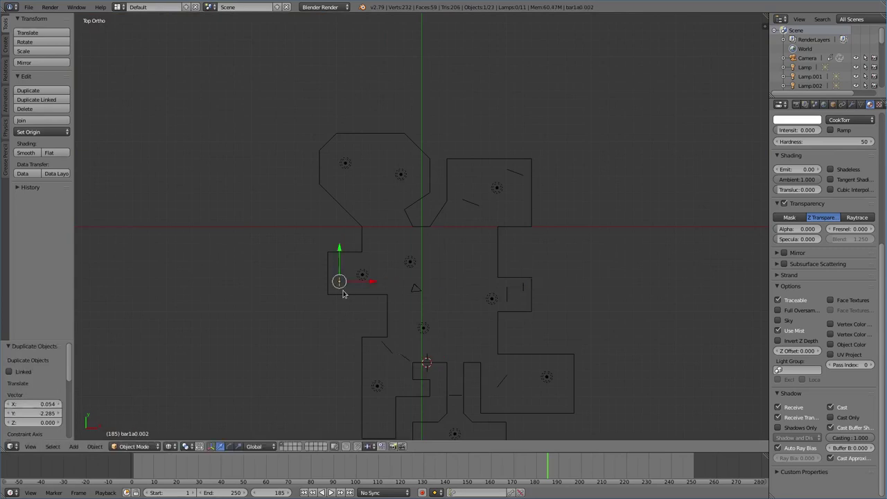
{"action": "left_click", "coordinate": [375, 242]}
{"action": "key", "text": "shift+d"}
Search 'plane' to reopen the Import Images as Planes browser.
{"action": "key", "text": "space"}
{"action": "type", "text": "plane"}
{"action": "key", "text": "Return"}
Import the playb1.png marine sprite as an image plane.
{"action": "scroll", "coordinate": [833, 493], "scroll_direction": "down", "scroll_amount": 10}
{"action": "scroll", "coordinate": [833, 493], "scroll_direction": "down", "scroll_amount": 10}
{"action": "scroll", "coordinate": [352, 301], "scroll_direction": "down", "scroll_amount": 2}
{"action": "scroll", "coordinate": [494, 277], "scroll_direction": "down", "scroll_amount": 6}
{"action": "scroll", "coordinate": [498, 307], "scroll_direction": "down", "scroll_amount": 6}
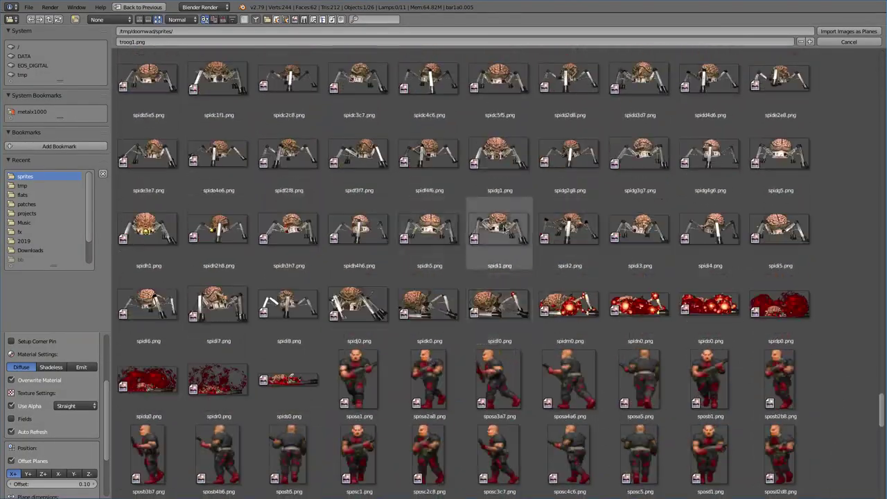
{"action": "scroll", "coordinate": [505, 230], "scroll_direction": "up", "scroll_amount": 5}
{"action": "scroll", "coordinate": [505, 230], "scroll_direction": "up", "scroll_amount": 5}
{"action": "scroll", "coordinate": [506, 230], "scroll_direction": "up", "scroll_amount": 5}
{"action": "scroll", "coordinate": [508, 231], "scroll_direction": "up", "scroll_amount": 5}
{"action": "scroll", "coordinate": [506, 230], "scroll_direction": "up", "scroll_amount": 8}
{"action": "scroll", "coordinate": [506, 230], "scroll_direction": "up", "scroll_amount": 2}
{"action": "scroll", "coordinate": [492, 277], "scroll_direction": "down", "scroll_amount": 1}
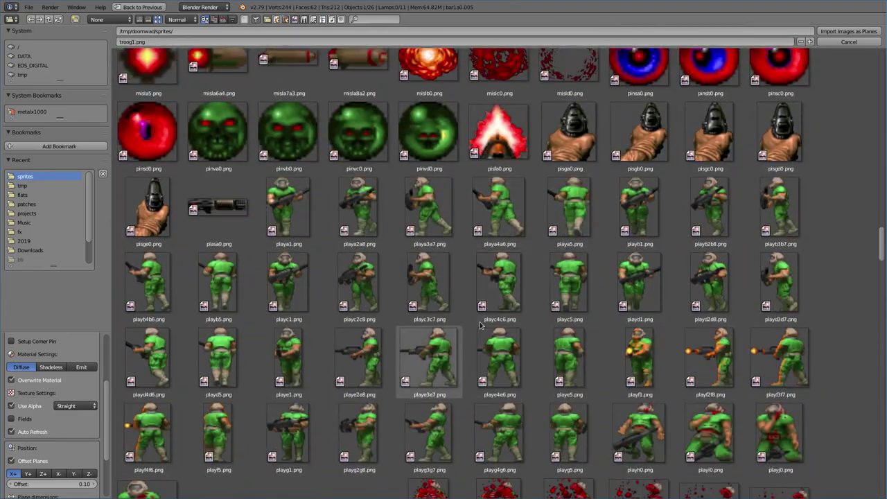
{"action": "left_click", "coordinate": [638, 207]}
{"action": "left_click", "coordinate": [848, 31]}
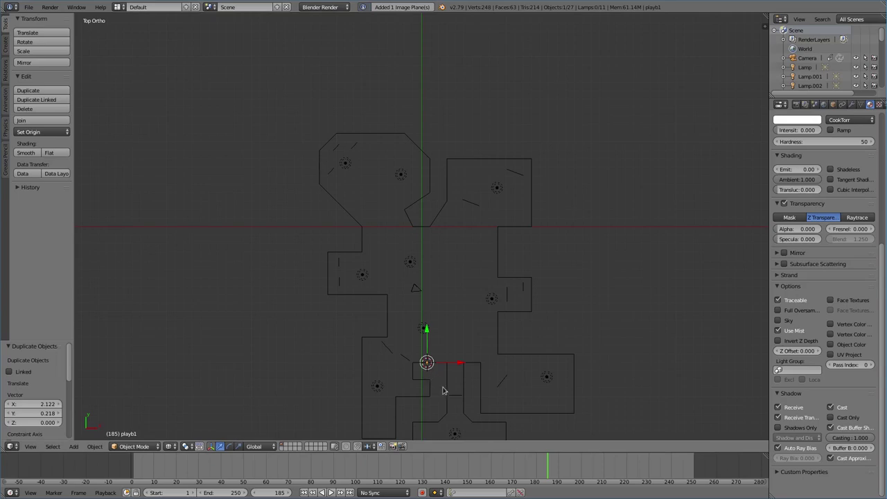
Turn the marine sprite to 57.6°, place it, and view it textured through the camera at a later frame.
{"action": "left_click", "coordinate": [400, 225]}
{"action": "key", "text": "r"}
{"action": "left_click", "coordinate": [414, 325]}
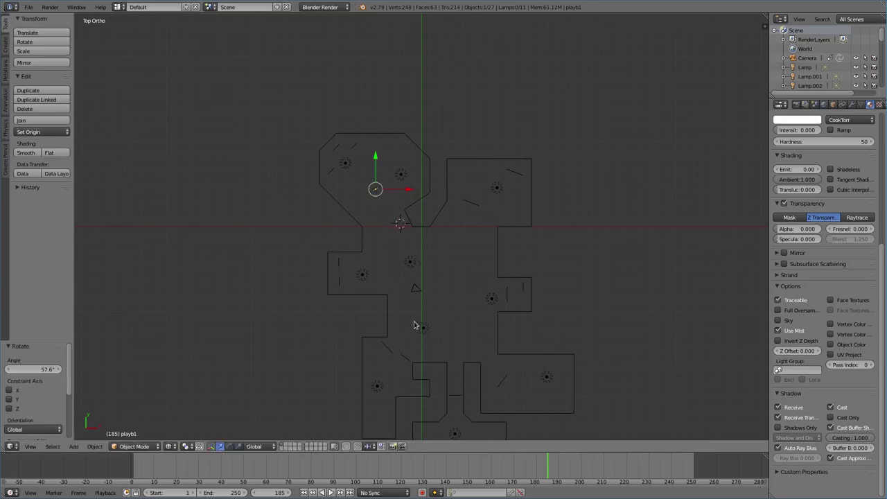
{"action": "key", "text": "KP_0"}
{"action": "key", "text": "alt+z"}
{"action": "left_click", "coordinate": [584, 469]}
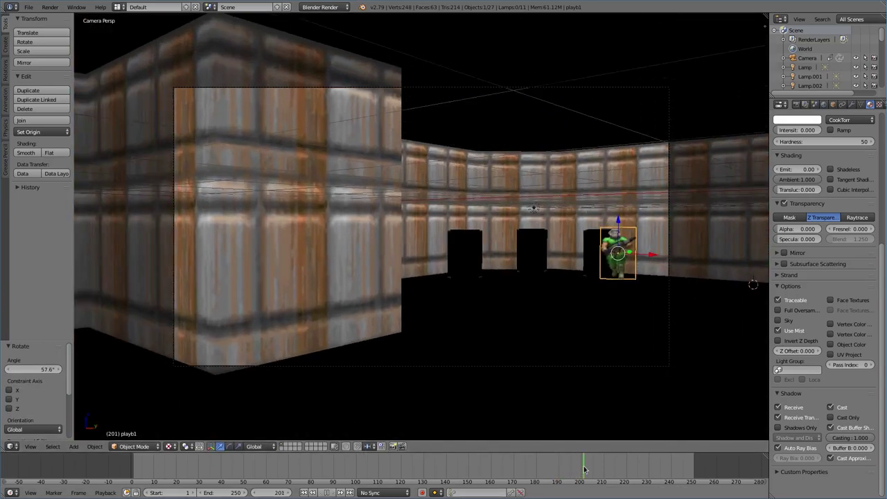
{"action": "key", "text": "Up"}
Scale the marine sprite down to 2.137 and render a test image.
{"action": "key", "text": "s"}
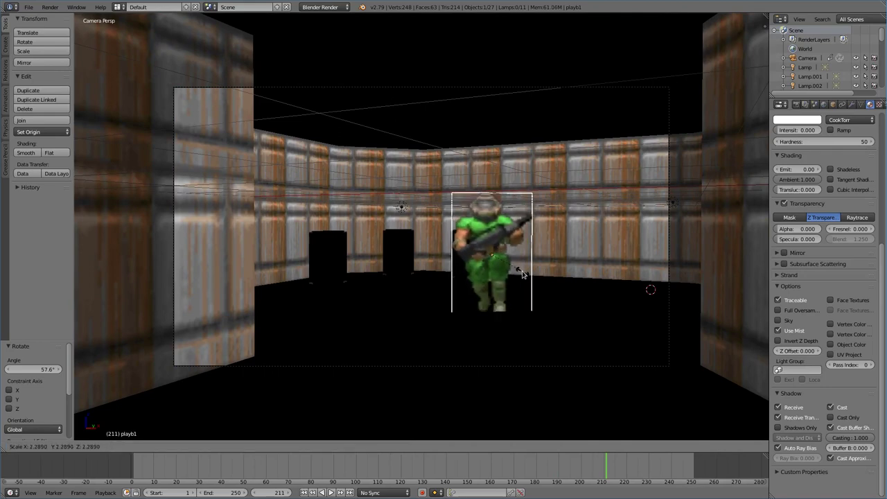
{"action": "left_click", "coordinate": [517, 272]}
{"action": "key", "text": "F12"}
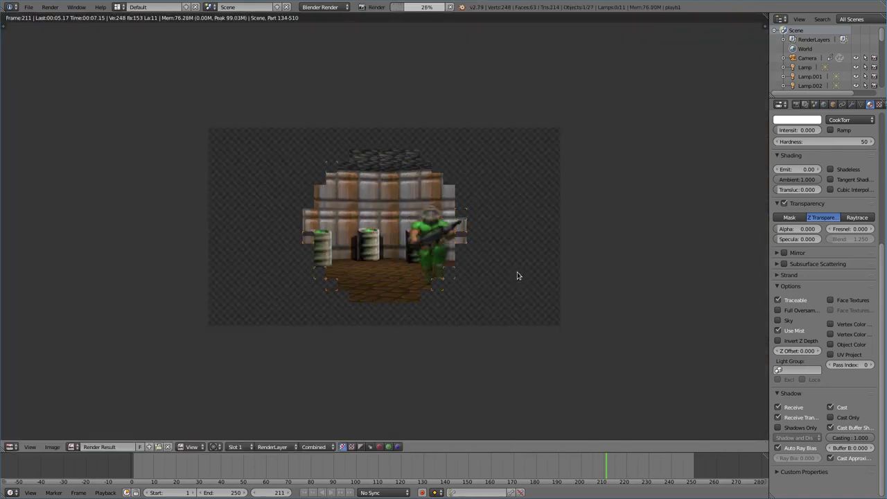
{"action": "key", "text": "Escape"}
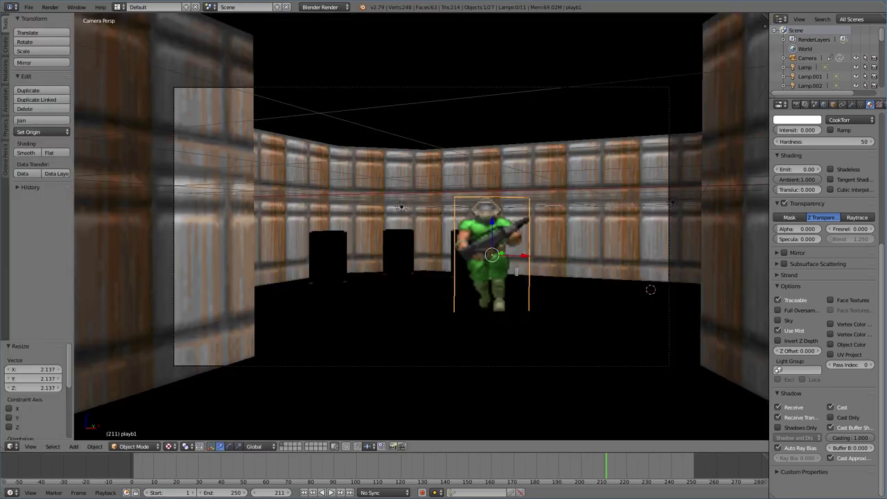
Reopen the Import Images as Planes sprite browser.
{"action": "key", "text": "space"}
{"action": "key", "text": "Return"}
{"action": "scroll", "coordinate": [447, 230], "scroll_direction": "down", "scroll_amount": 5}
{"action": "scroll", "coordinate": [447, 230], "scroll_direction": "down", "scroll_amount": 5}
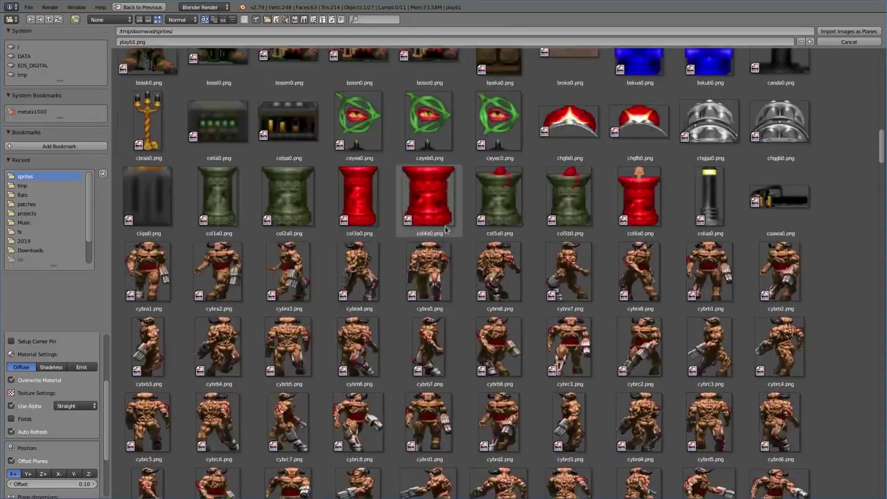
Import the shtga0.png shotgun sprite as an image plane, rotated and positioned.
{"action": "scroll", "coordinate": [447, 230], "scroll_direction": "down", "scroll_amount": 5}
{"action": "scroll", "coordinate": [446, 228], "scroll_direction": "down", "scroll_amount": 5}
{"action": "scroll", "coordinate": [444, 215], "scroll_direction": "down", "scroll_amount": 5}
{"action": "scroll", "coordinate": [441, 206], "scroll_direction": "down", "scroll_amount": 5}
{"action": "scroll", "coordinate": [442, 206], "scroll_direction": "down", "scroll_amount": 10}
{"action": "left_click", "coordinate": [708, 271]}
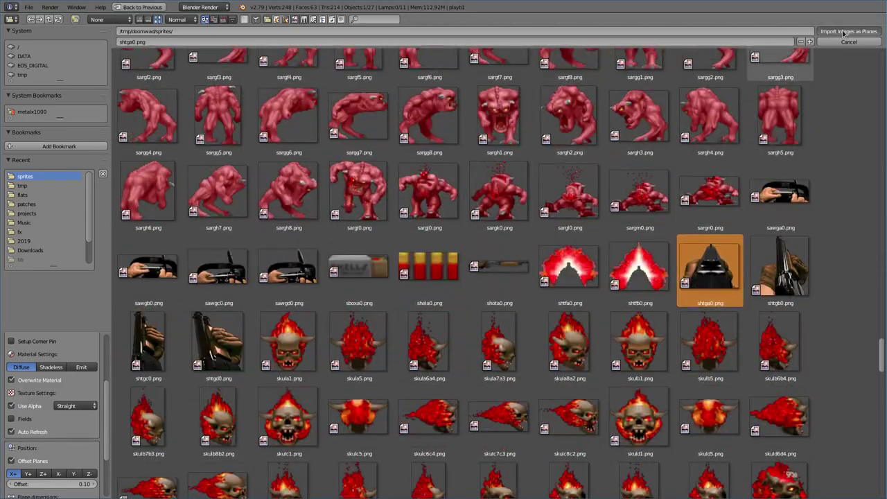
{"action": "left_click", "coordinate": [843, 33]}
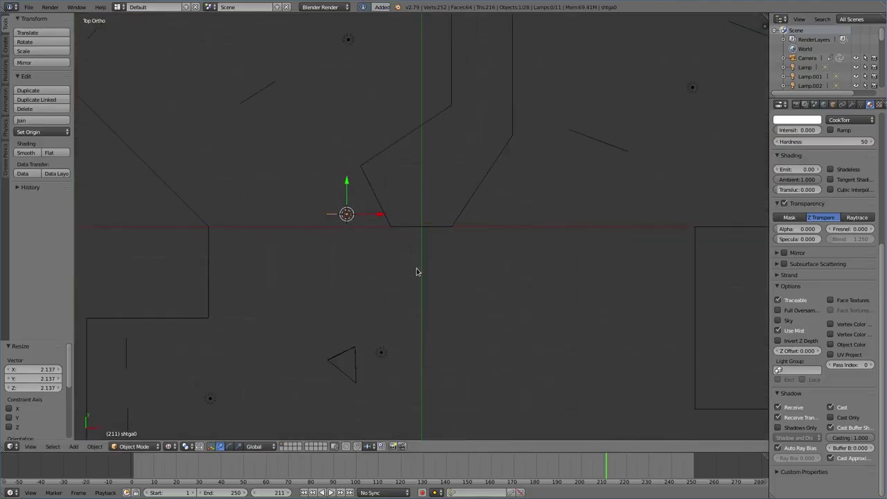
{"action": "left_click", "coordinate": [439, 241]}
{"action": "left_click", "coordinate": [423, 357]}
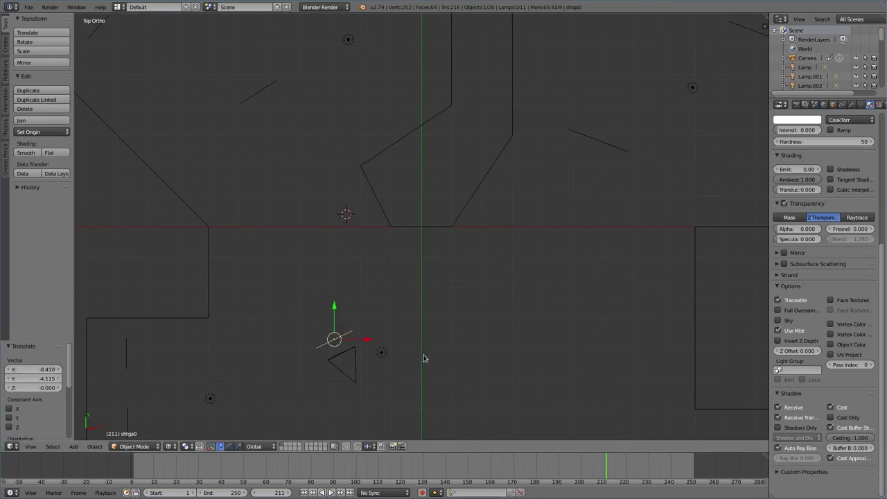
Centre the shotgun in the camera view, shrink it to 0.202, and lower it to the bottom.
{"action": "key", "text": "KP_0"}
{"action": "key", "text": "alt+z"}
{"action": "key", "text": "g"}
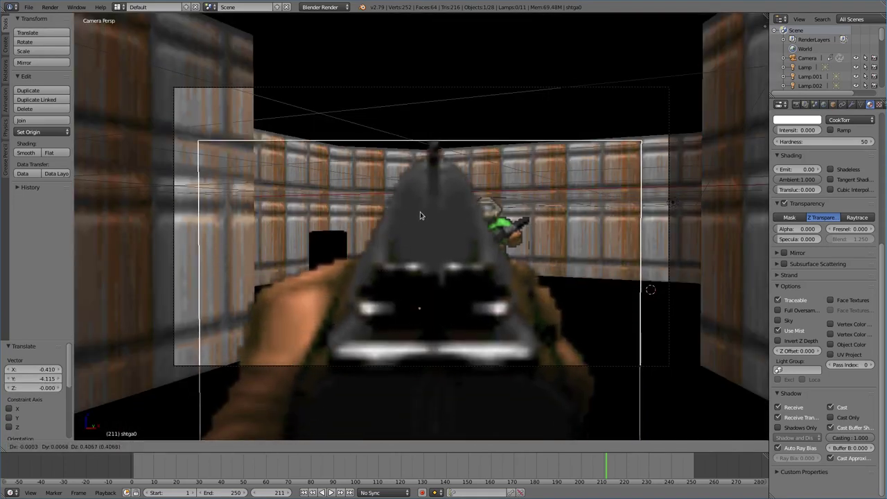
{"action": "left_click", "coordinate": [419, 172]}
{"action": "key", "text": "s"}
{"action": "left_click", "coordinate": [499, 305]}
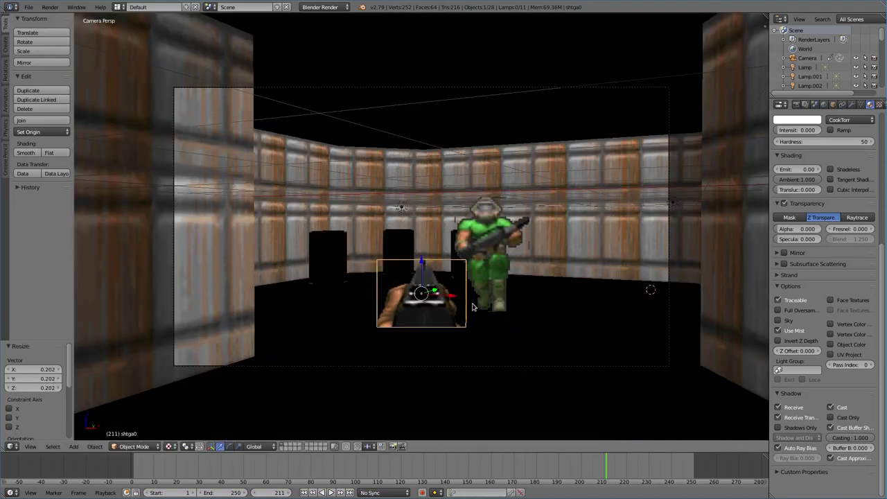
{"action": "key", "text": "g"}
{"action": "left_click", "coordinate": [509, 369]}
Parent the shotgun to the camera and play the animation to test it.
{"action": "right_click", "coordinate": [509, 370], "text": "shift"}
{"action": "left_click", "coordinate": [510, 367]}
{"action": "key", "text": "alt+a"}
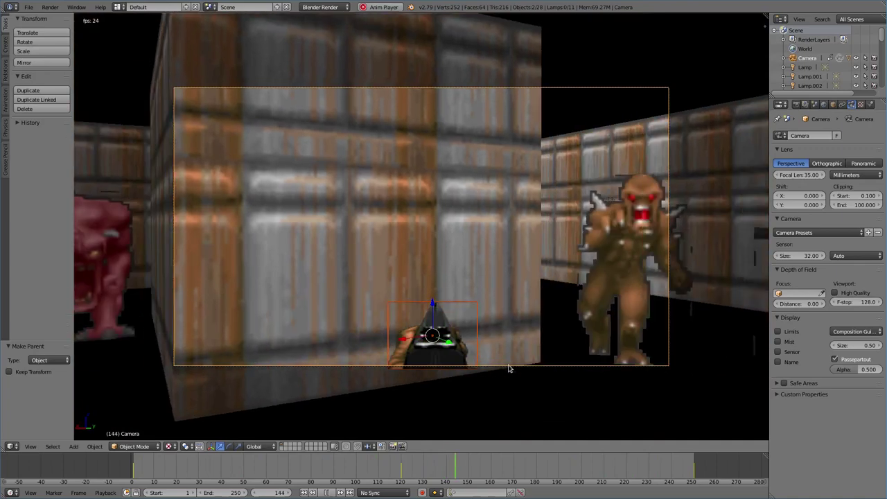
Stop playback, render a still of the current frame, and bring up the Render output settings.
{"action": "key", "text": "Escape"}
{"action": "key", "text": "F12"}
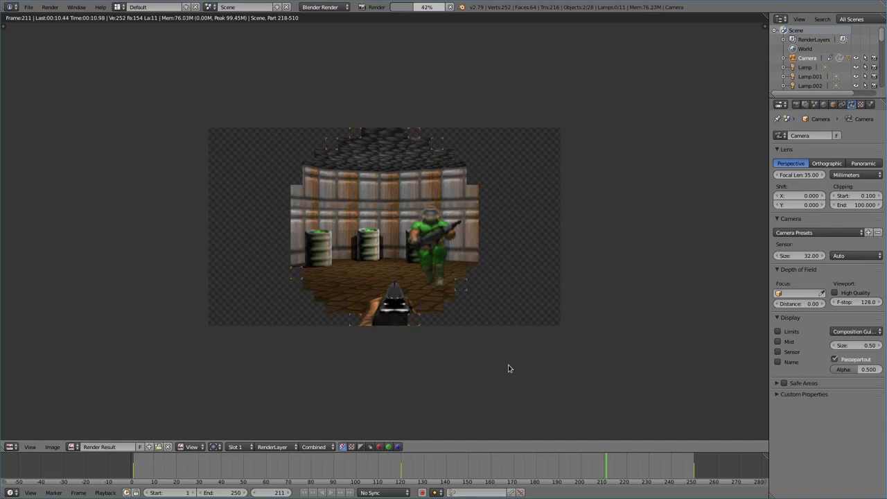
{"action": "left_click", "coordinate": [795, 104]}
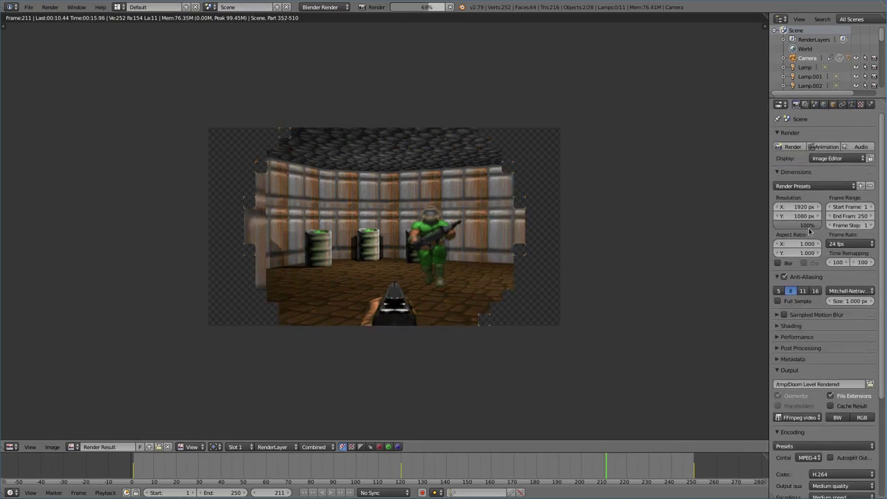